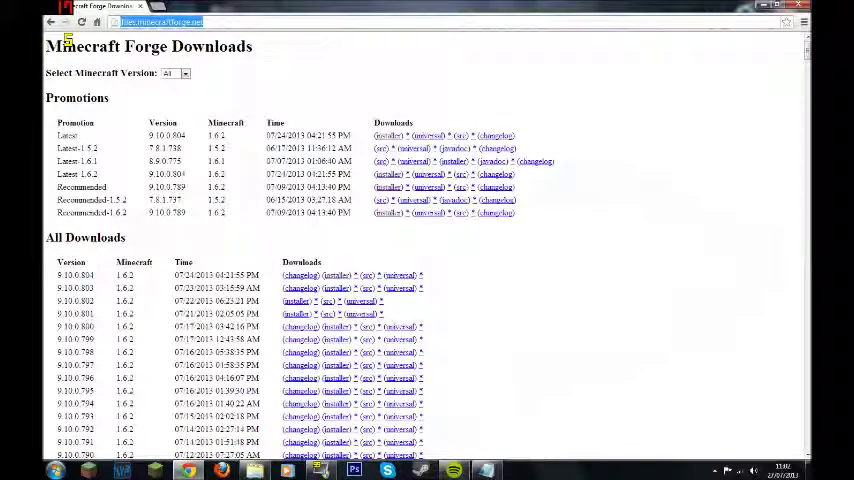
Go to the Forge 1.6.2 installer download link from the address bar.
{"action": "left_click", "coordinate": [68, 42]}
{"action": "left_click_drag", "start_coordinate": [45, 90], "coordinate": [560, 220]}
{"action": "left_click", "coordinate": [400, 90]}
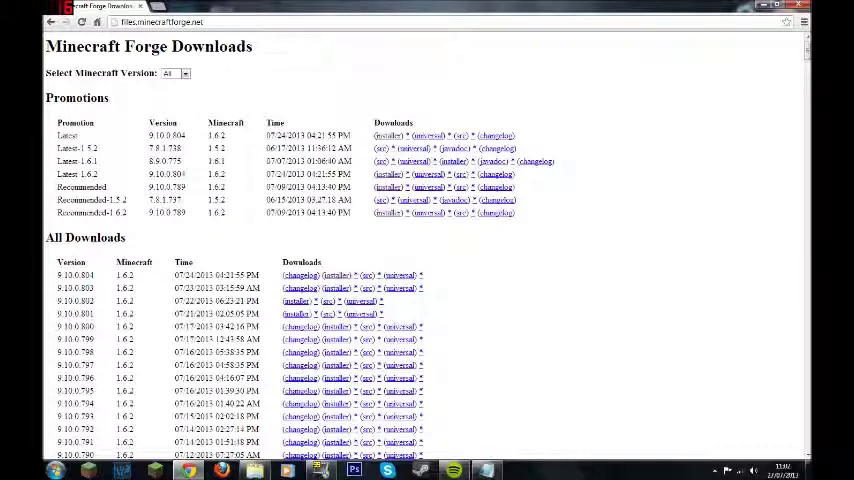
{"action": "left_click", "coordinate": [160, 21]}
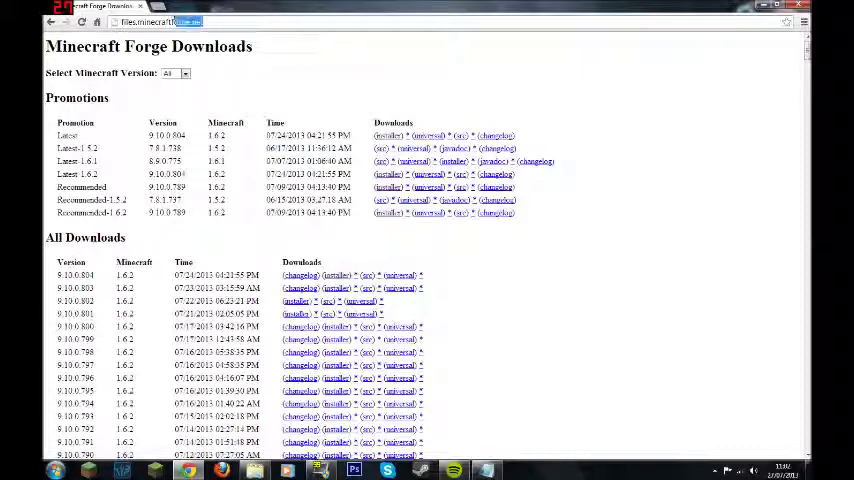
{"action": "left_click", "coordinate": [200, 21]}
{"action": "left_click", "coordinate": [200, 21]}
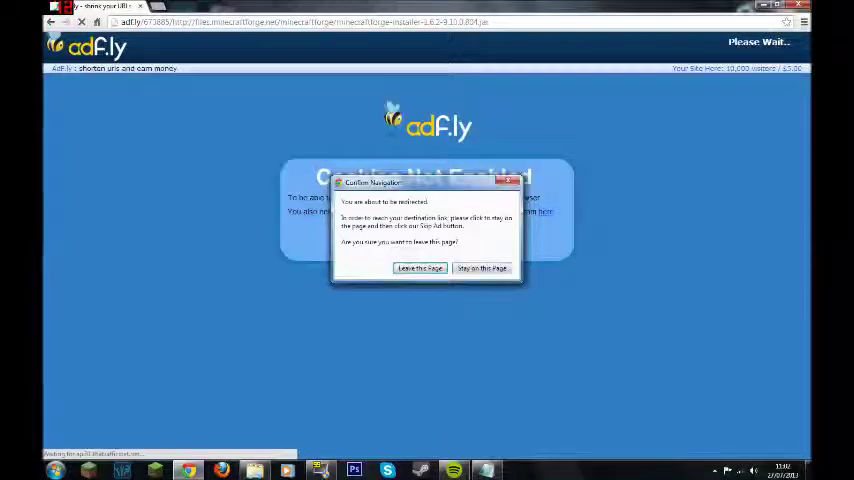
Get past the ad page, keep the Forge 1.6.2 installer download, and close the download bar.
{"action": "key", "text": "Escape"}
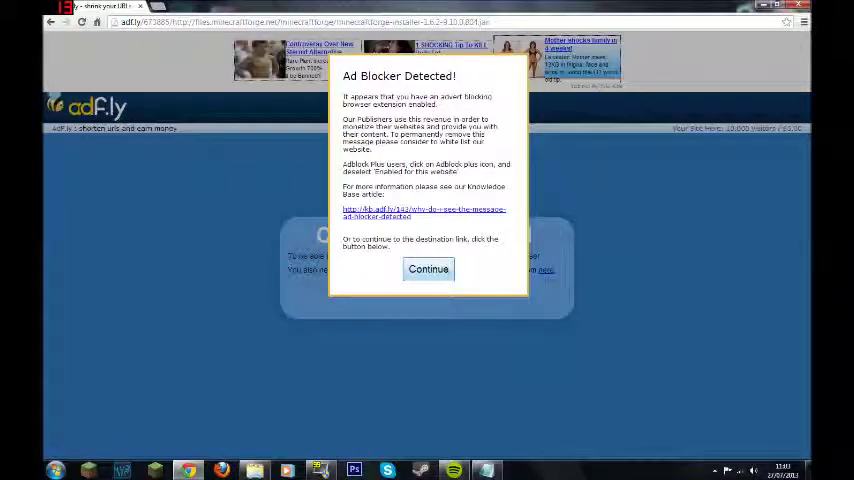
{"action": "left_click", "coordinate": [428, 269]}
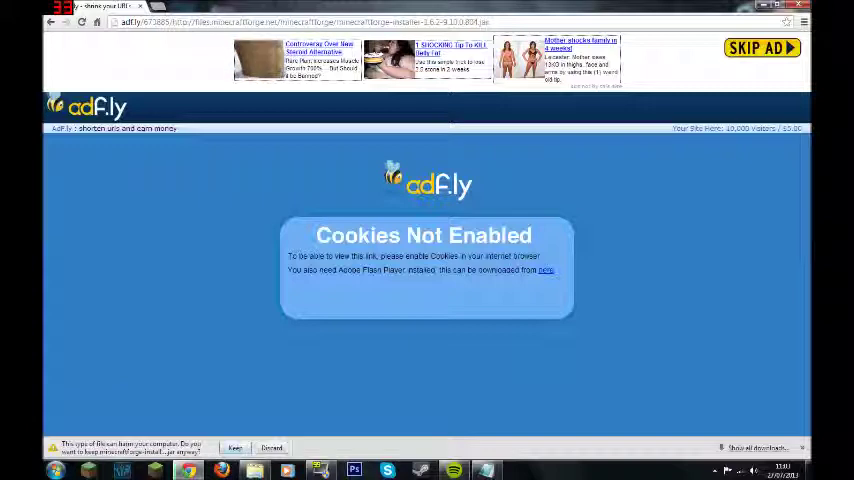
{"action": "left_click", "coordinate": [235, 447]}
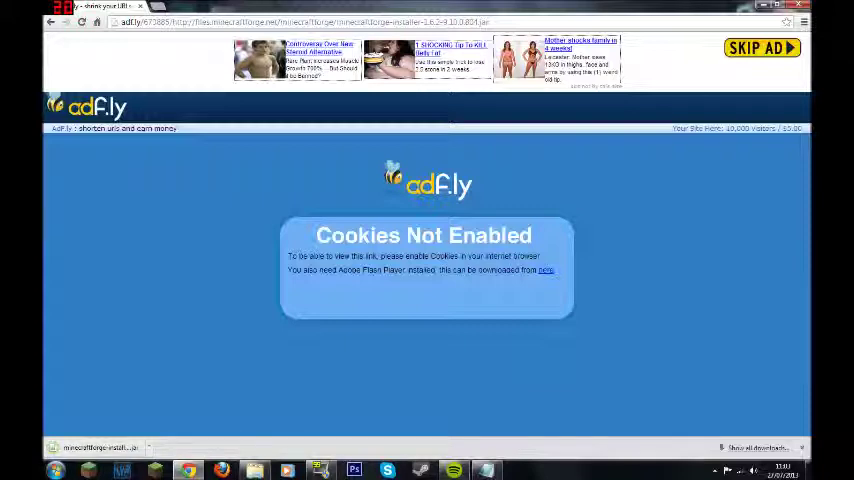
{"action": "left_click", "coordinate": [801, 447]}
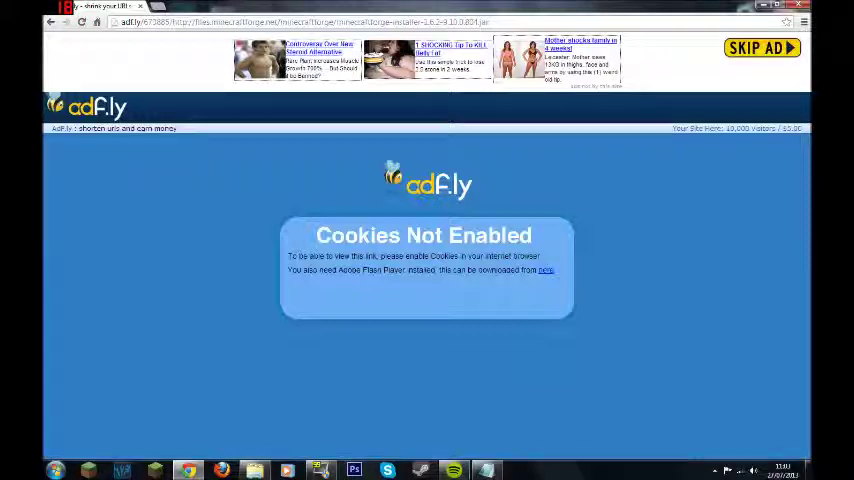
{"action": "key", "text": "super+d"}
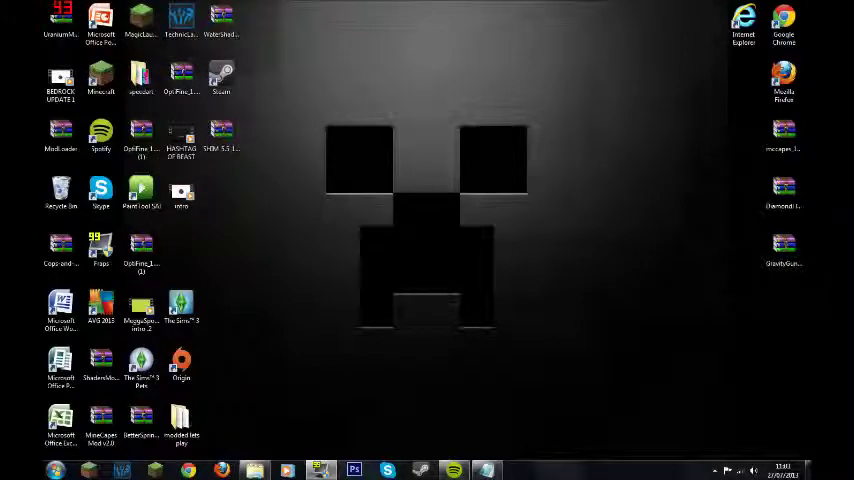
Delete the forgedemo folder from versions, confirming the deletion prompt.
{"action": "left_click", "coordinate": [254, 470]}
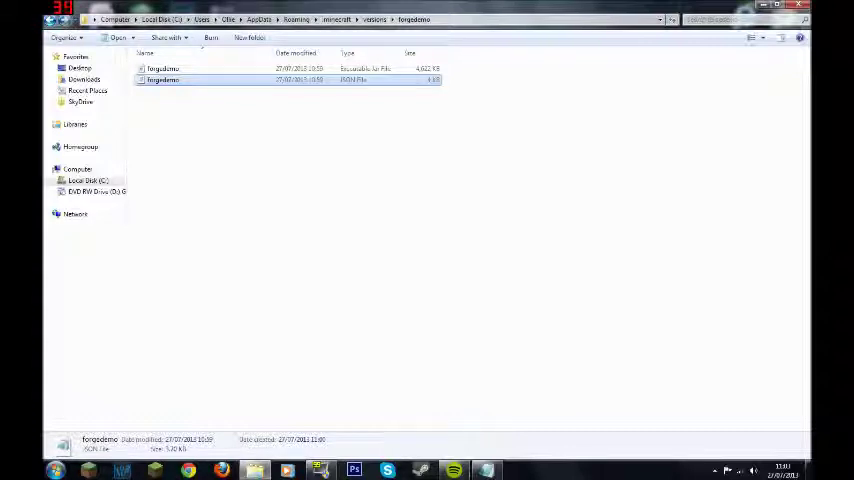
{"action": "key", "text": "BackSpace"}
{"action": "right_click", "coordinate": [162, 102]}
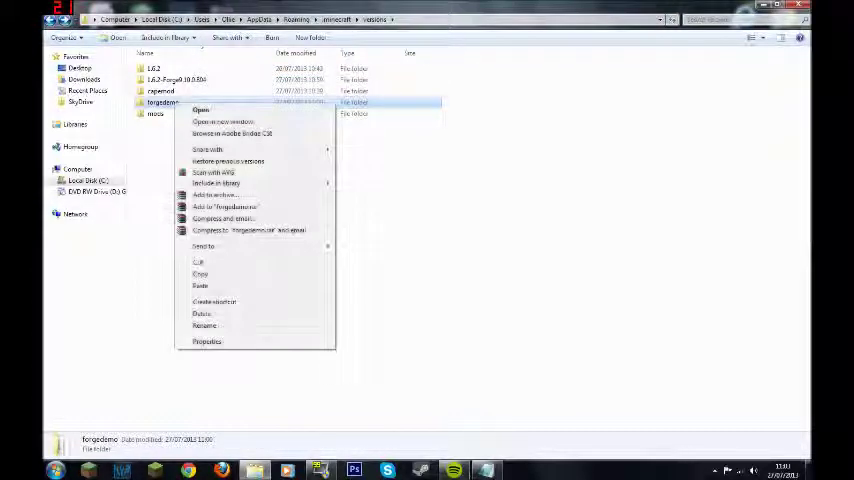
{"action": "left_click", "coordinate": [205, 322]}
{"action": "left_click", "coordinate": [469, 277]}
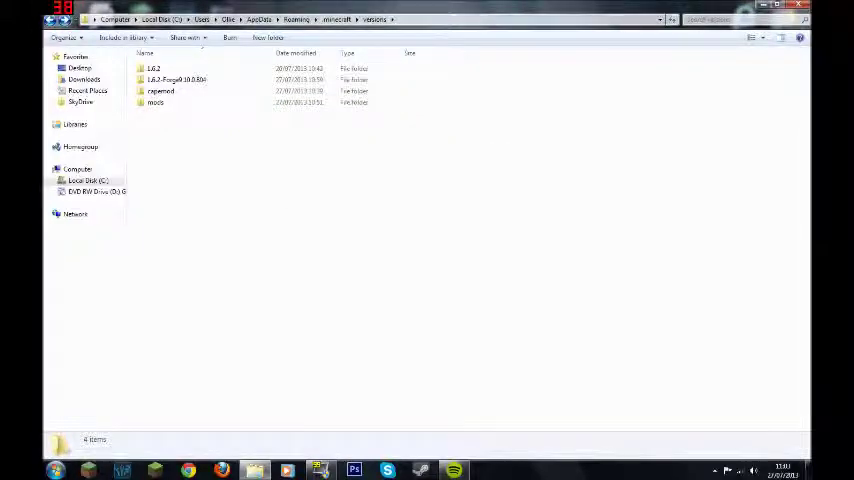
{"action": "key", "text": "BackSpace"}
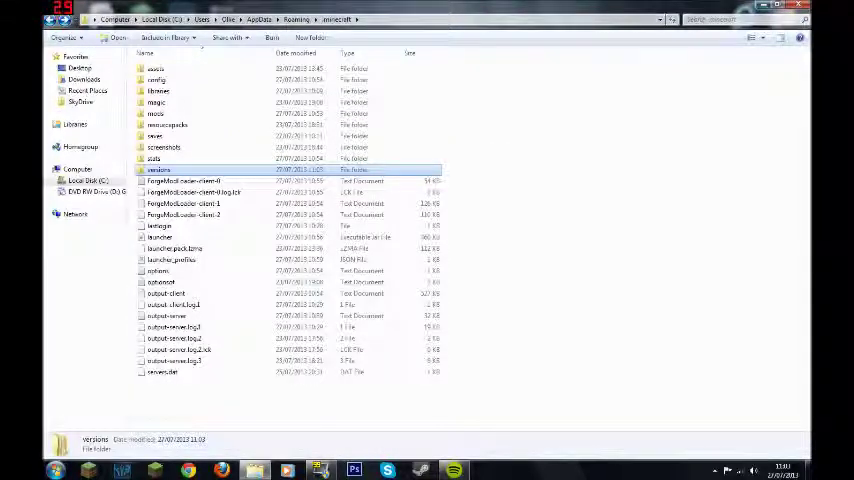
Open Downloads from Start search and select minecraftforge-installer-1.6.2-9.10.0.789.
{"action": "key", "text": "alt+F4"}
{"action": "left_click_drag", "start_coordinate": [290, 185], "coordinate": [647, 370]}
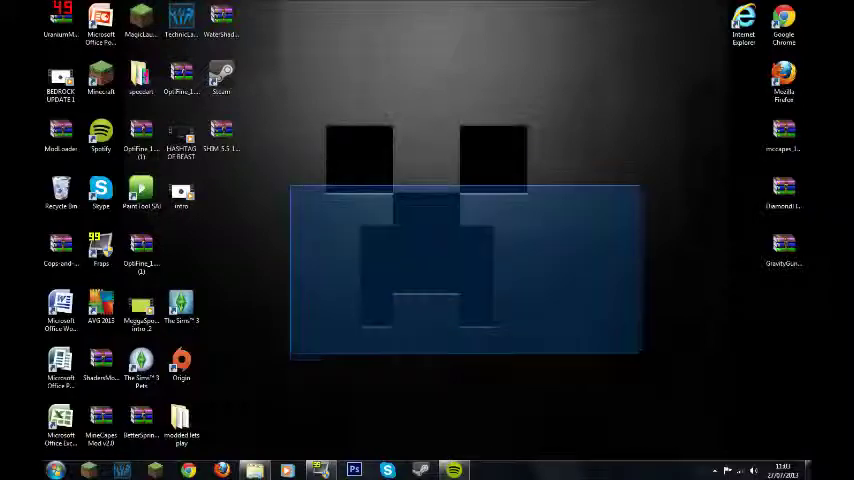
{"action": "key", "text": "super"}
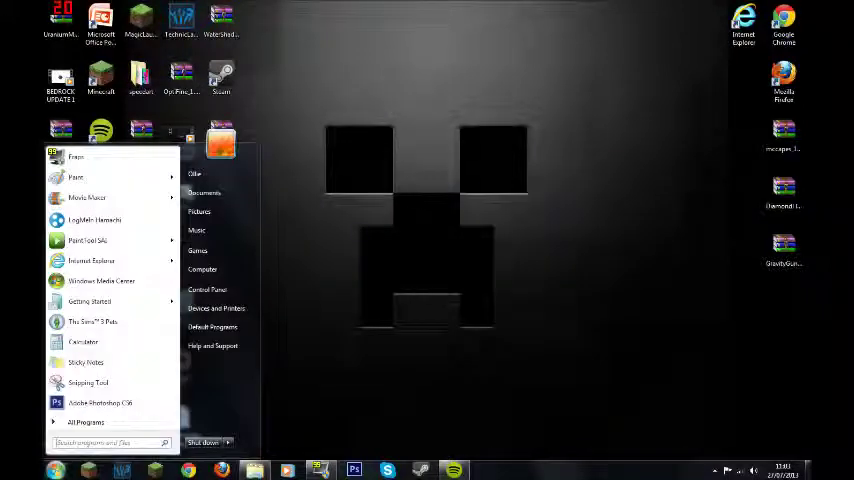
{"action": "type", "text": "dow"}
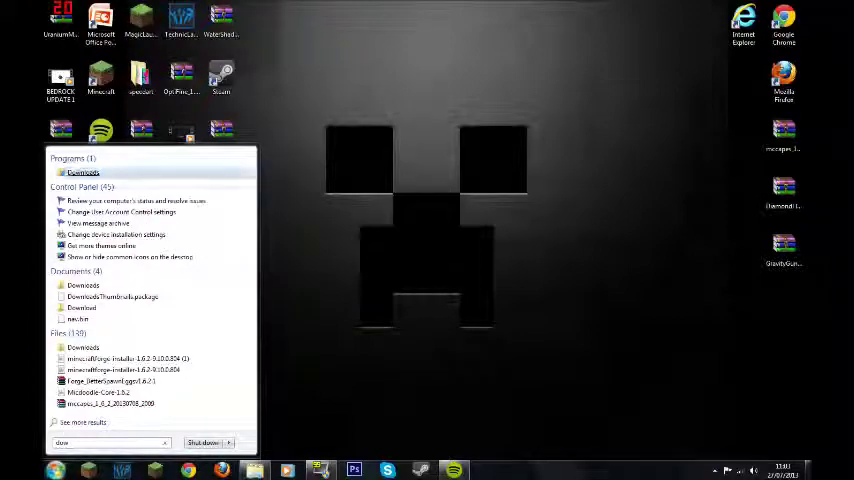
{"action": "key", "text": "Return"}
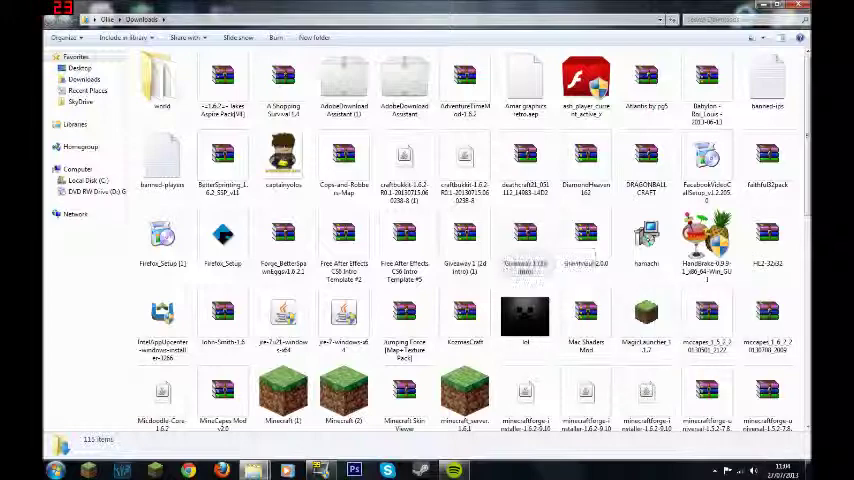
{"action": "scroll", "coordinate": [525, 265], "scroll_direction": "down", "scroll_amount": 2}
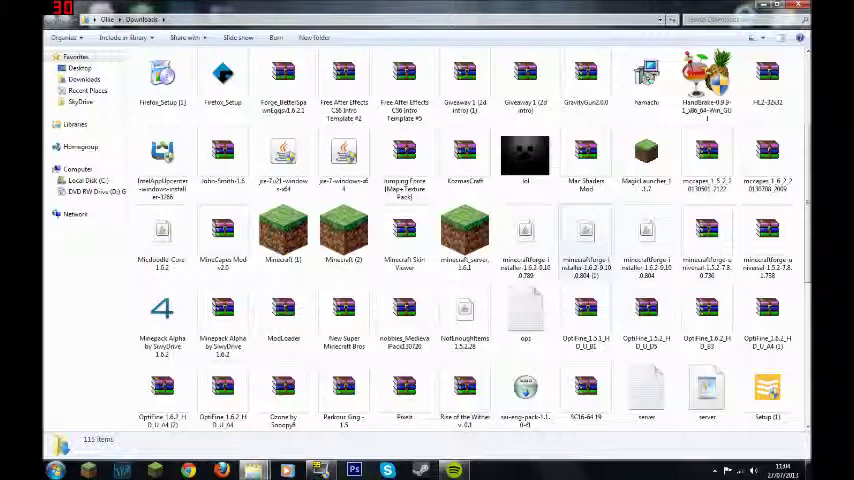
{"action": "left_click", "coordinate": [525, 240]}
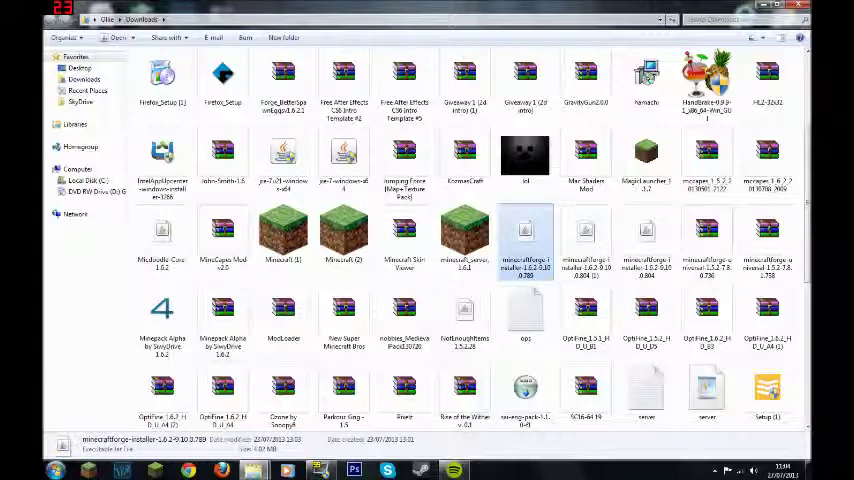
Run the Forge 9.10.0.789 installer in Extract mode and dismiss the Complete message.
{"action": "double_click", "coordinate": [525, 240]}
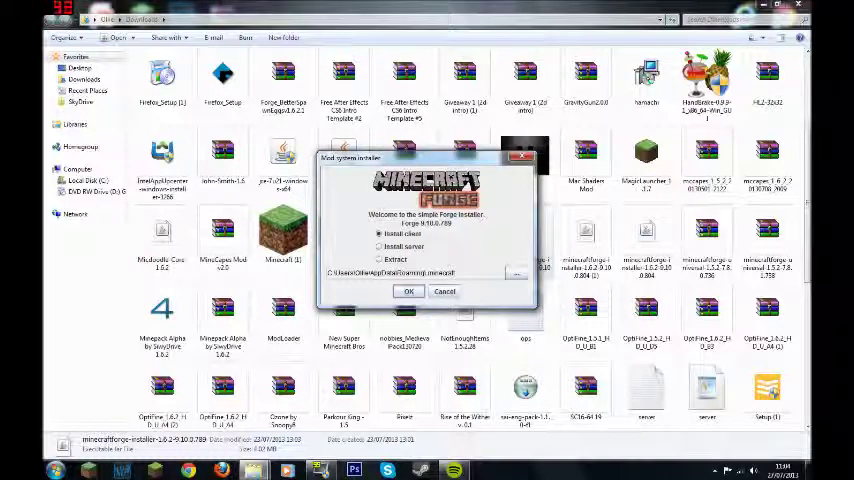
{"action": "left_click", "coordinate": [379, 246]}
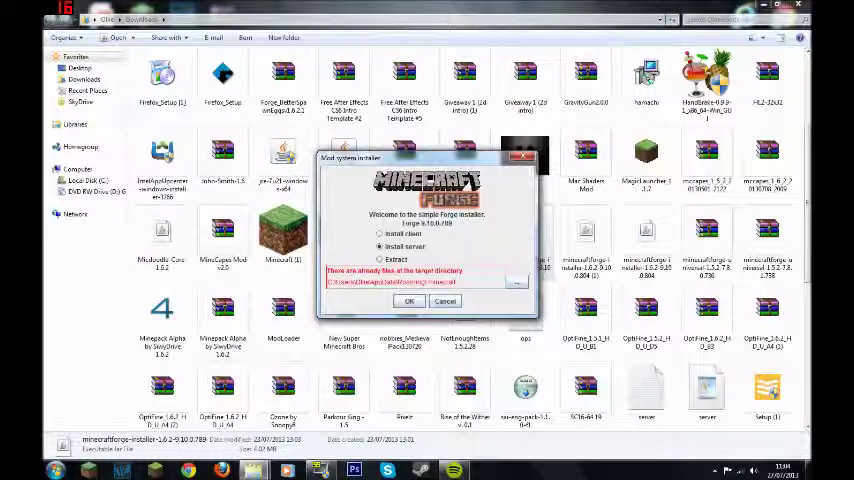
{"action": "left_click", "coordinate": [378, 259]}
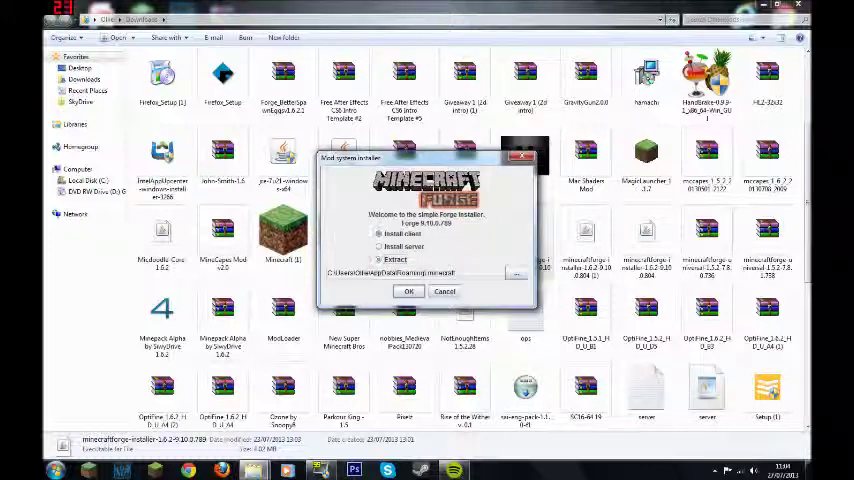
{"action": "left_click", "coordinate": [408, 291]}
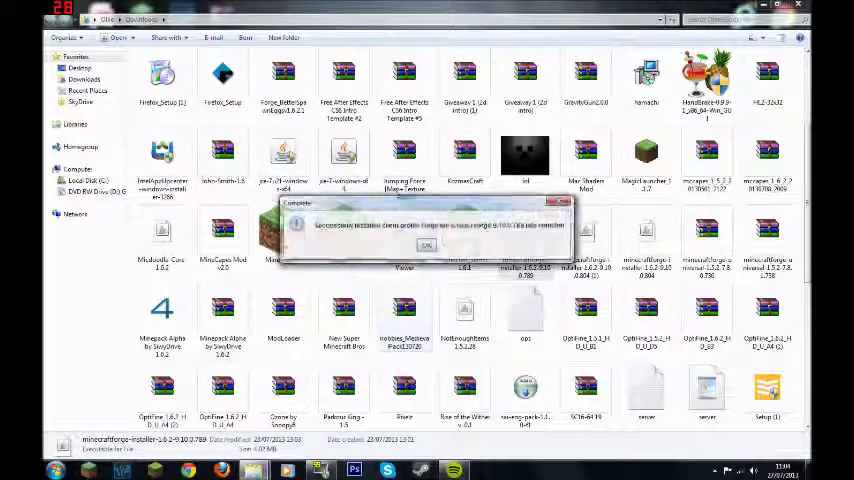
{"action": "left_click", "coordinate": [426, 246]}
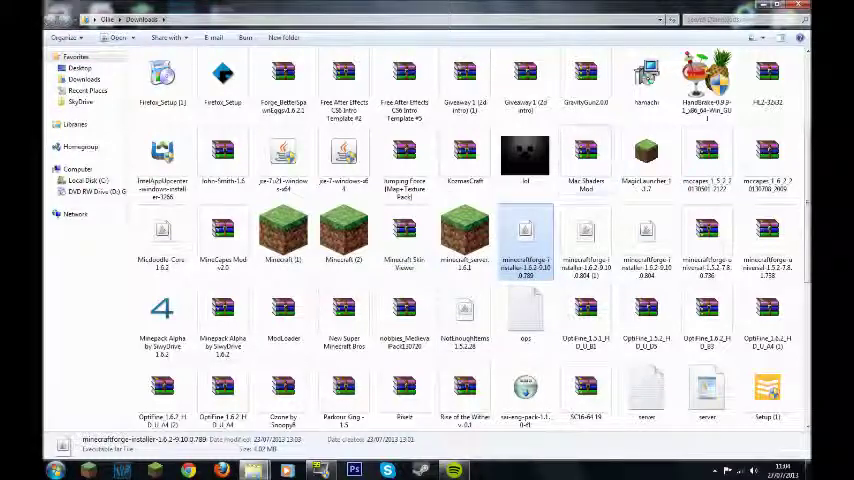
{"action": "key", "text": "alt+F4"}
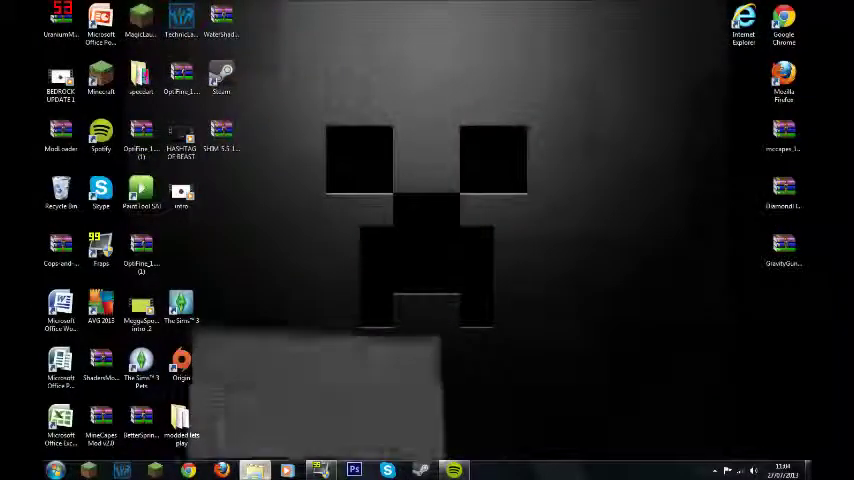
Open the AppData Roaming folder in a new Explorer window.
{"action": "left_click", "coordinate": [254, 470]}
{"action": "key", "text": "alt+F4"}
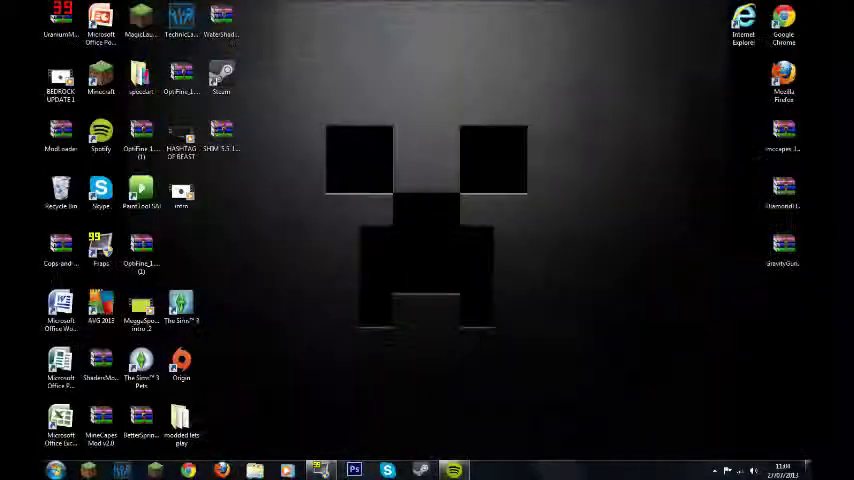
{"action": "key", "text": "super"}
{"action": "type", "text": "%"}
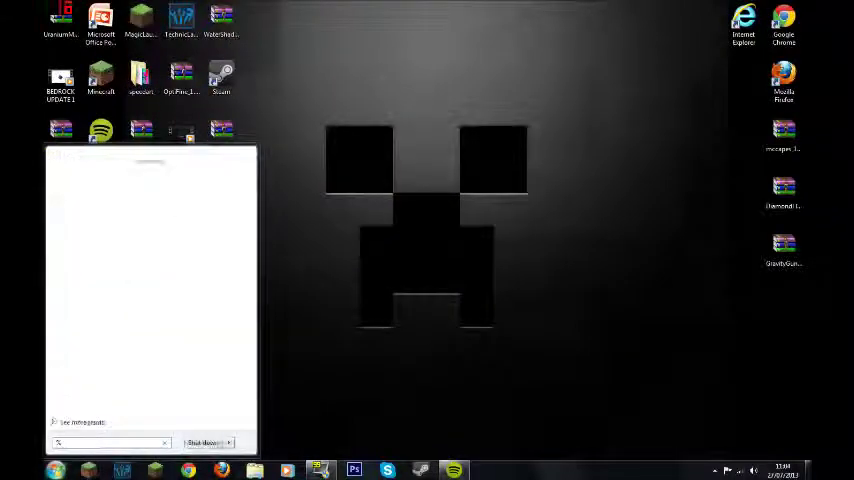
{"action": "type", "text": "appdata%"}
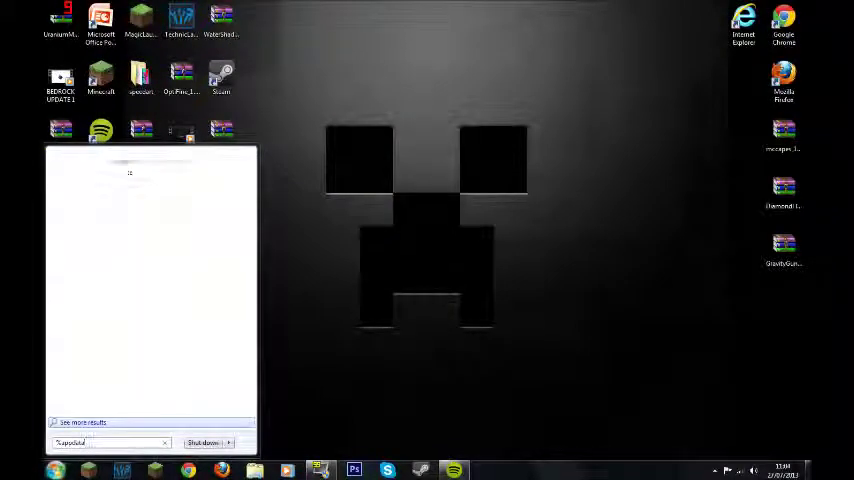
{"action": "key", "text": "Return"}
{"action": "key", "text": "alt+F4"}
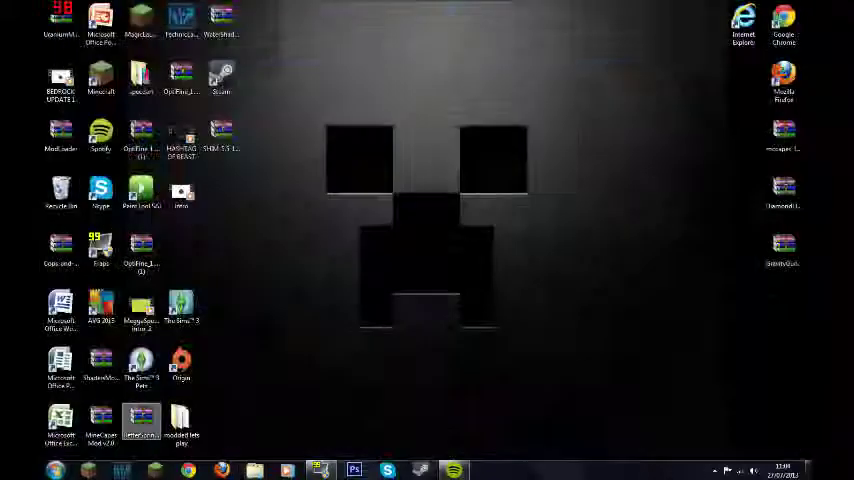
{"action": "key", "text": "super+e"}
{"action": "key", "text": "alt+d"}
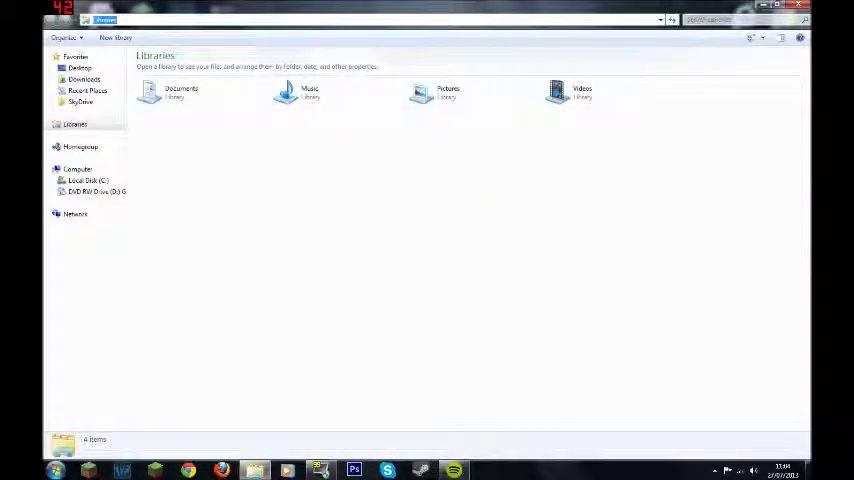
{"action": "type", "text": "%"}
{"action": "key", "text": "BackSpace"}
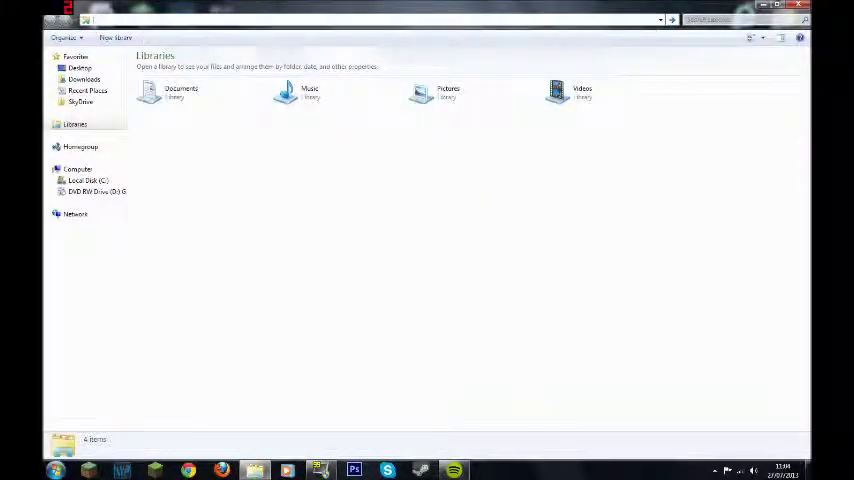
{"action": "type", "text": "%appda"}
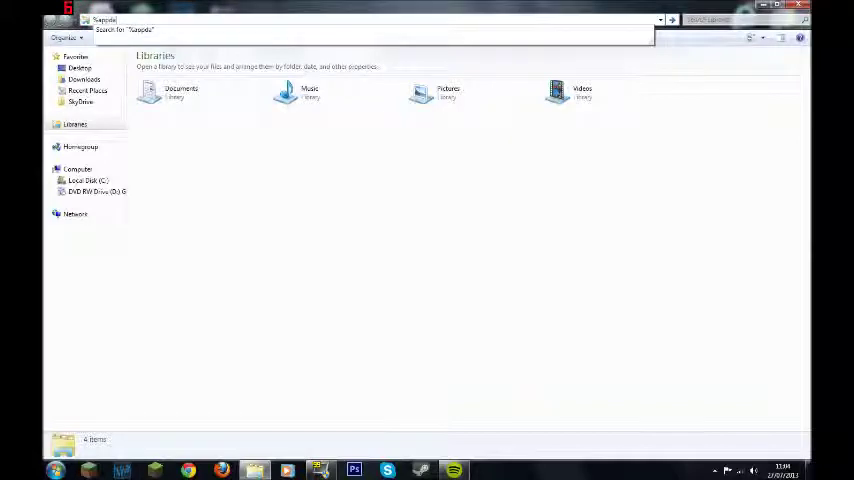
{"action": "type", "text": "t"}
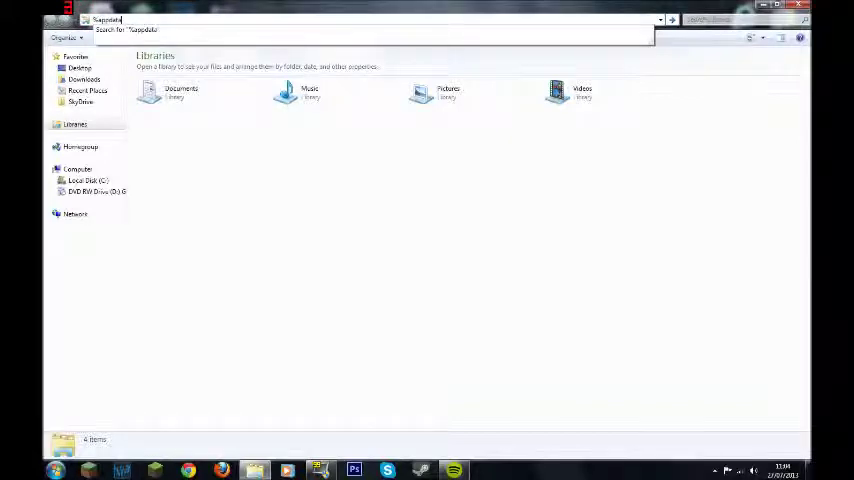
{"action": "type", "text": "%"}
{"action": "key", "text": "Return"}
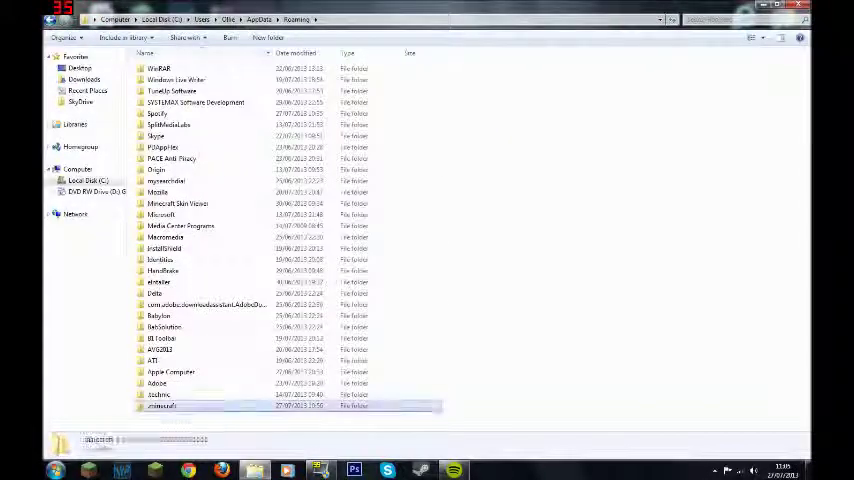
In .minecraft versions, delete 1.6.2-Forge9.10.0.804 and open 1.6.2-Forge9.10.0.789.
{"action": "double_click", "coordinate": [162, 405]}
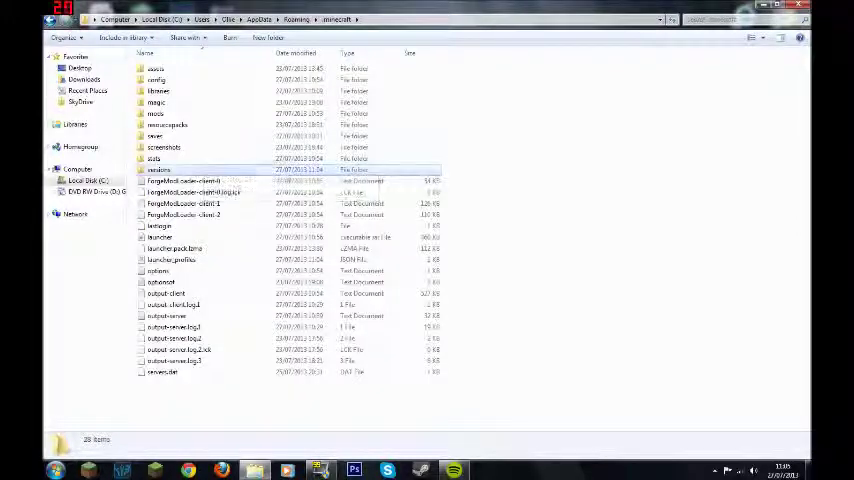
{"action": "double_click", "coordinate": [160, 169]}
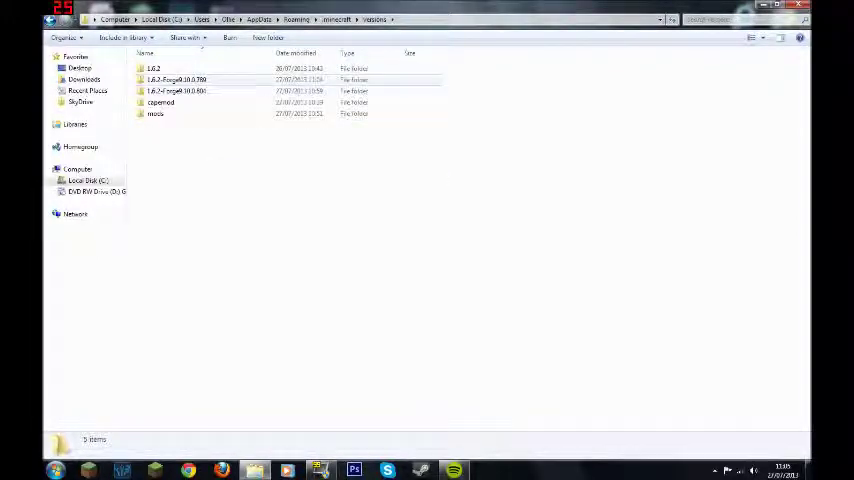
{"action": "right_click", "coordinate": [178, 79]}
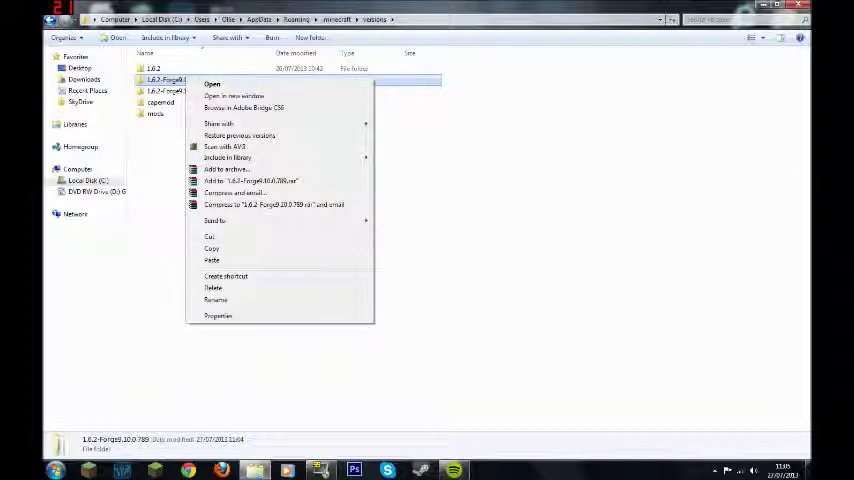
{"action": "left_click", "coordinate": [500, 250]}
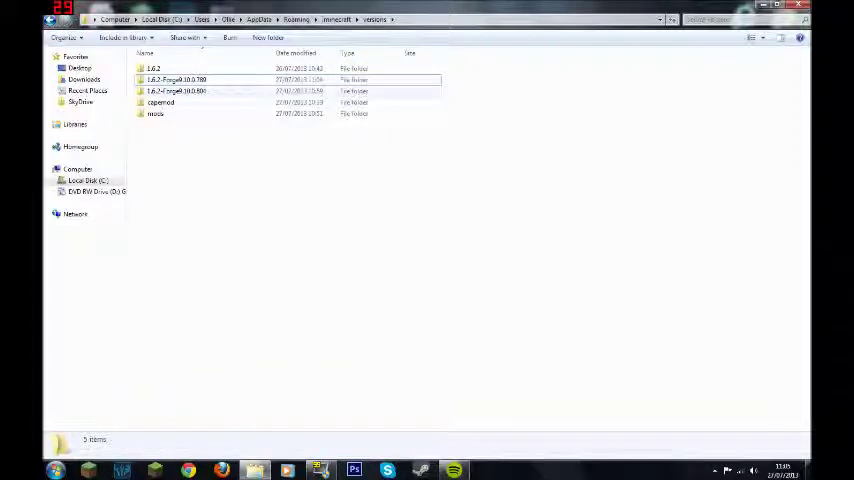
{"action": "left_click", "coordinate": [178, 91]}
{"action": "right_click", "coordinate": [178, 91]}
{"action": "left_click", "coordinate": [228, 290]}
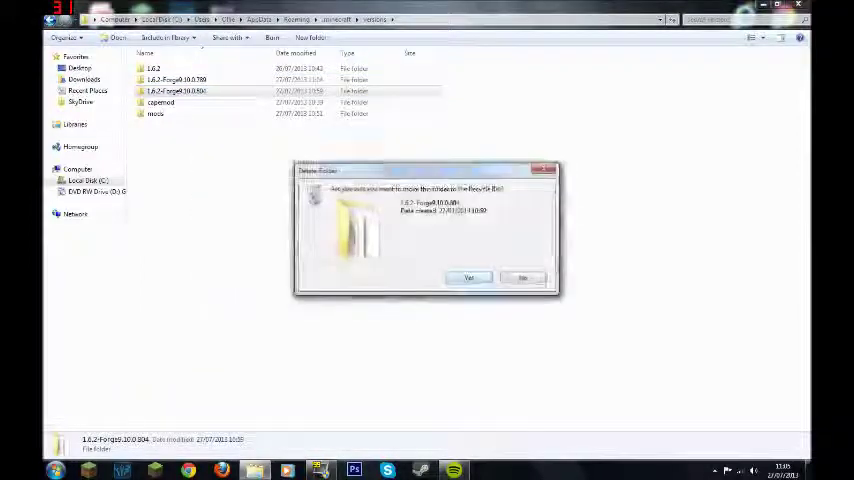
{"action": "left_click", "coordinate": [470, 278]}
{"action": "double_click", "coordinate": [176, 79]}
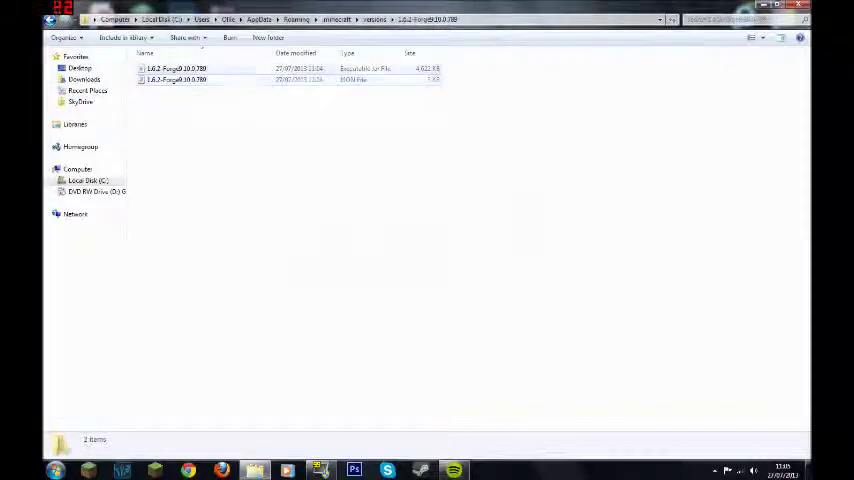
{"action": "left_click", "coordinate": [176, 68]}
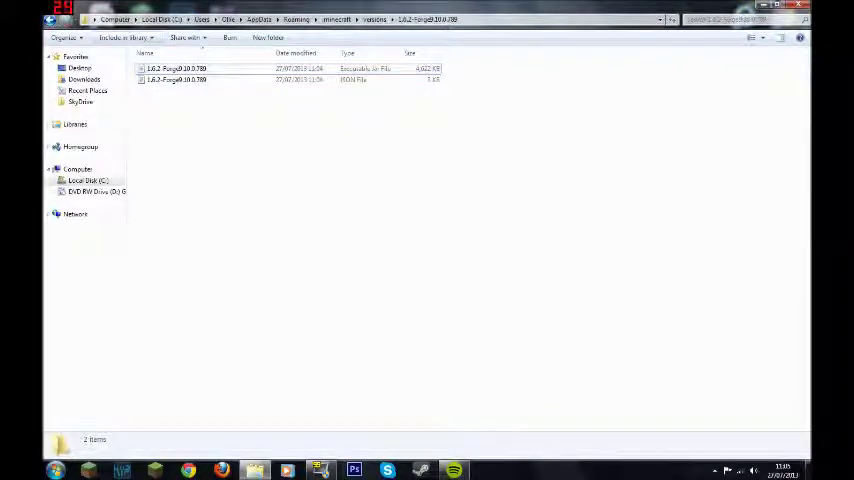
Duplicate the 1.6.2-Forge9.10.0.789 folder and rename the copy to moddemo.
{"action": "key", "text": "BackSpace"}
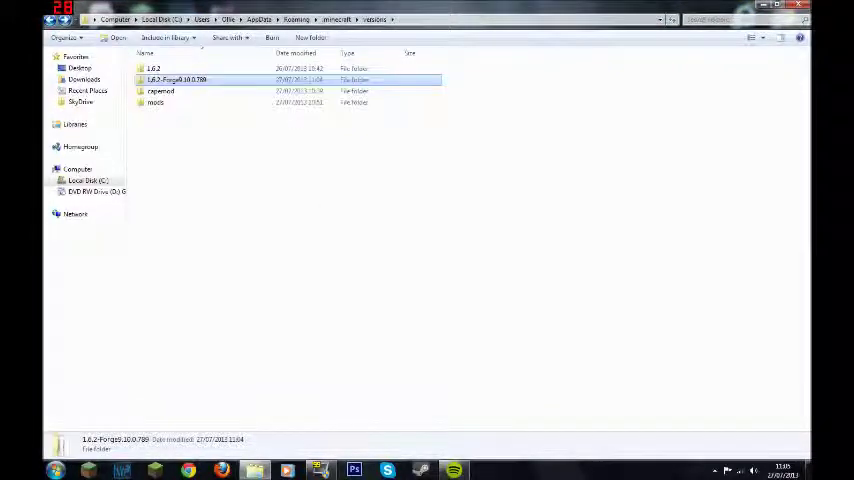
{"action": "key", "text": "ctrl+c"}
{"action": "key", "text": "ctrl+v"}
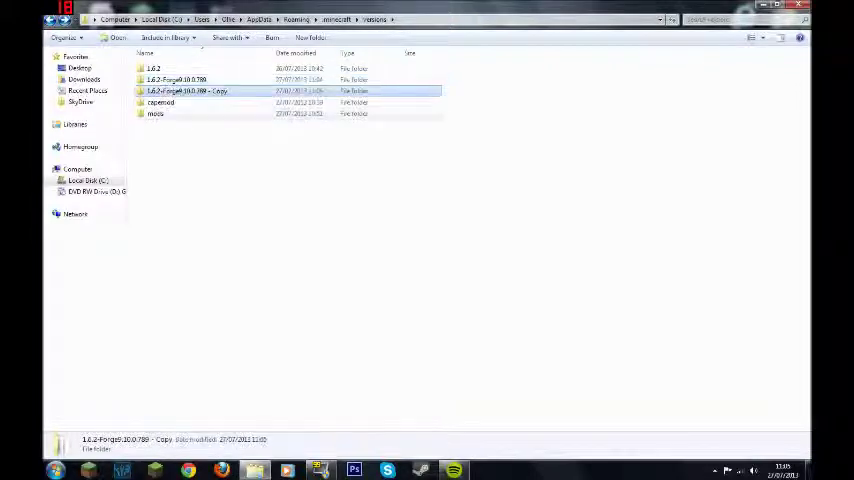
{"action": "right_click", "coordinate": [183, 91]}
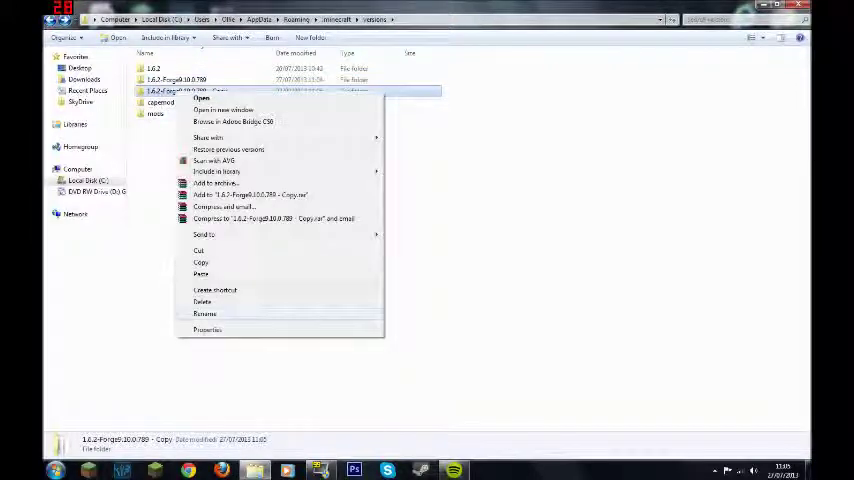
{"action": "left_click", "coordinate": [205, 313]}
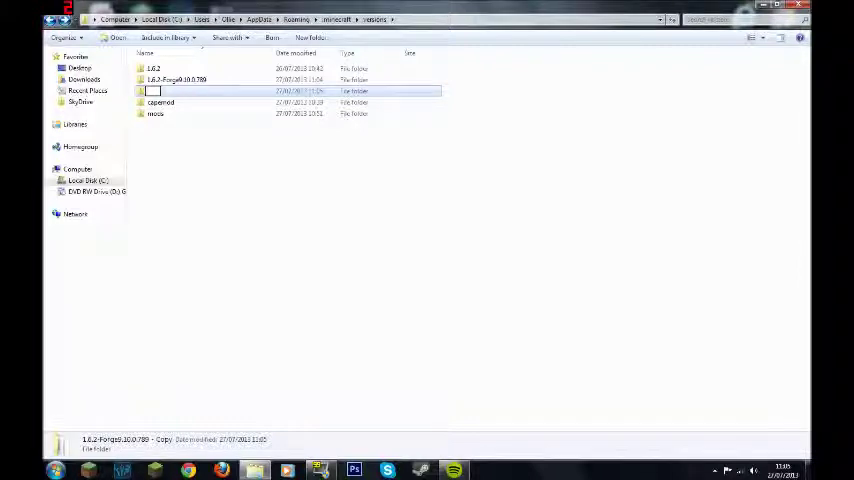
{"action": "type", "text": "moddemo"}
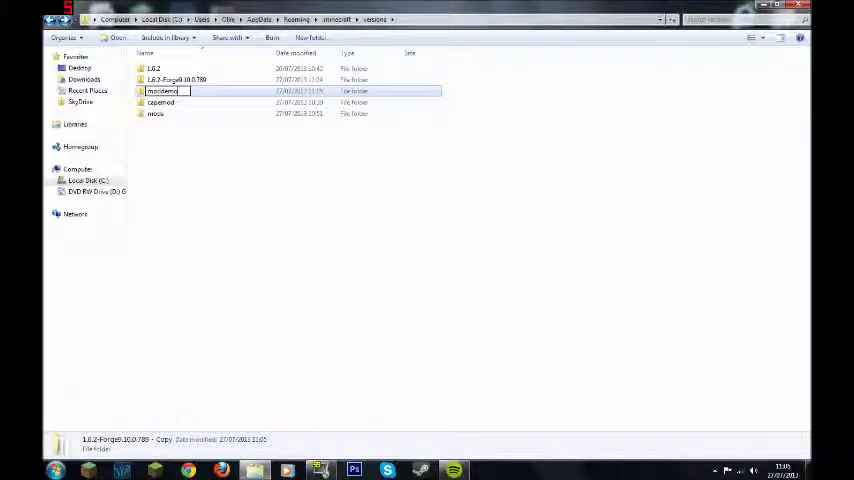
{"action": "key", "text": "Return"}
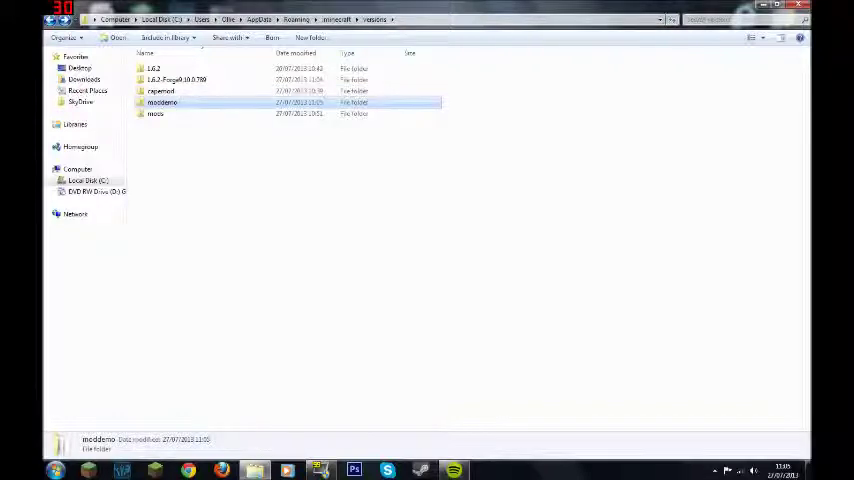
Rename the jar and JSON files inside the moddemo folder to moddemo.
{"action": "key", "text": "Return"}
{"action": "left_click", "coordinate": [175, 68]}
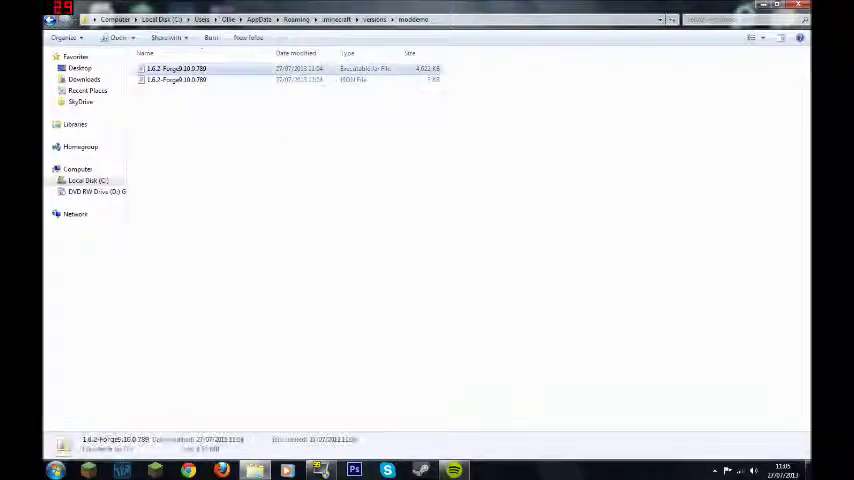
{"action": "left_click", "coordinate": [175, 80], "text": "ctrl"}
{"action": "right_click", "coordinate": [205, 80]}
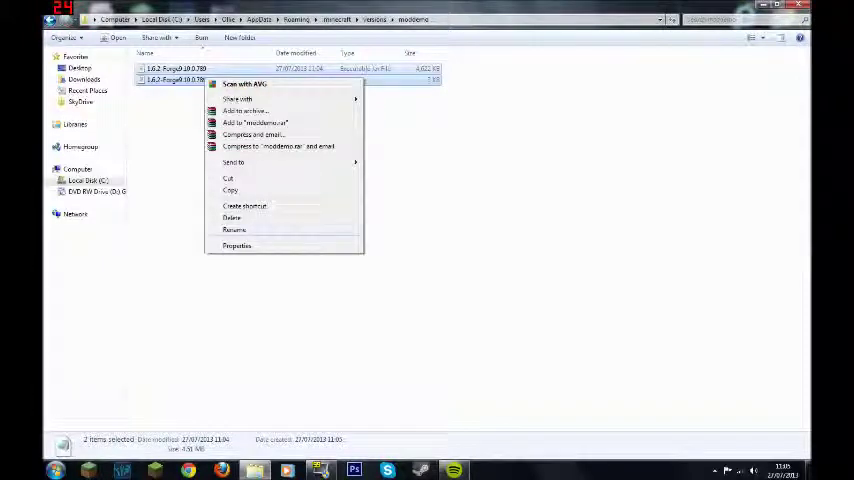
{"action": "left_click", "coordinate": [233, 230]}
{"action": "key", "text": "BackSpace"}
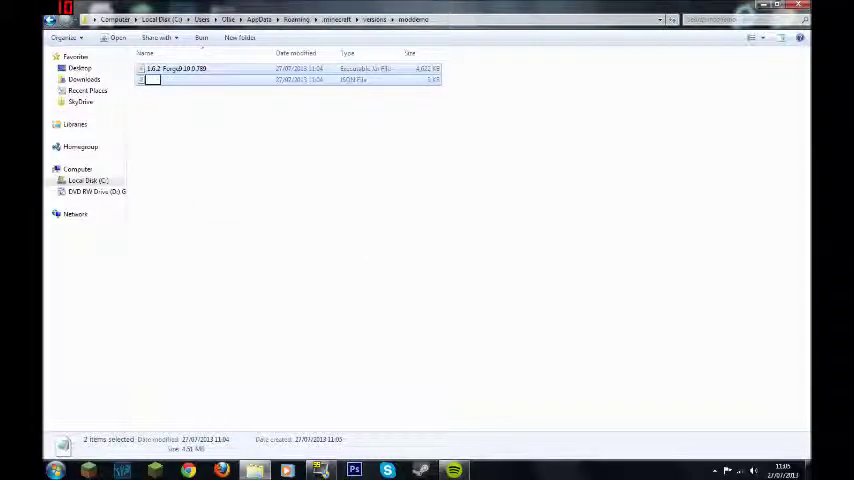
{"action": "type", "text": "moddemo"}
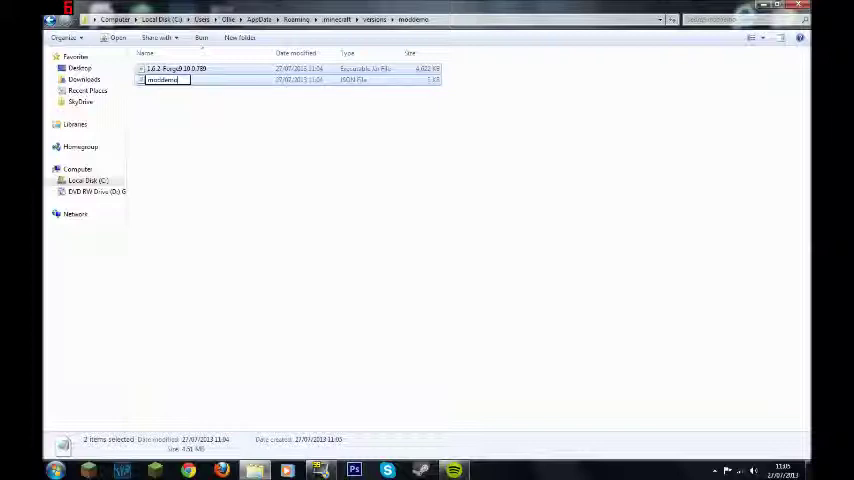
{"action": "key", "text": "Return"}
{"action": "left_click", "coordinate": [300, 250]}
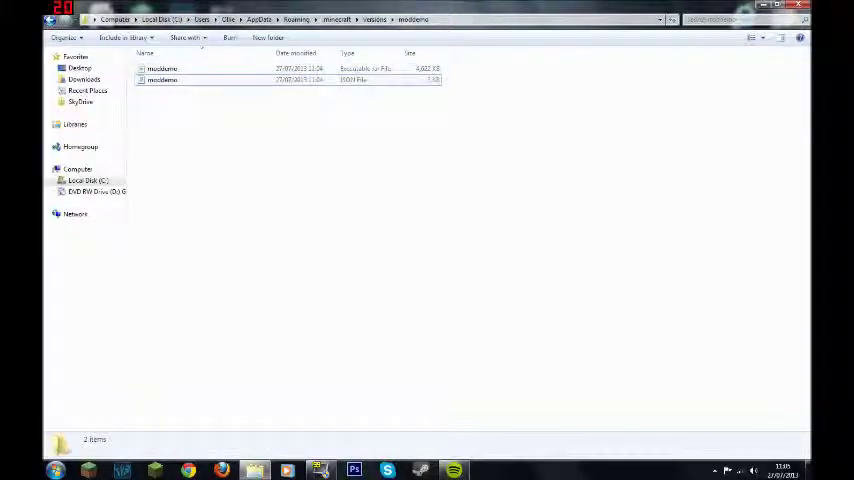
{"action": "double_click", "coordinate": [162, 79]}
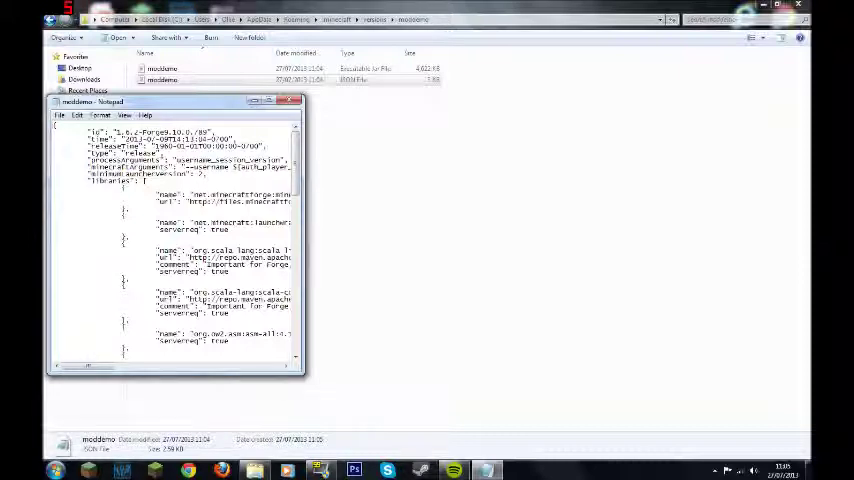
Change the version id in moddemo.json to moddemo, save, and close Notepad.
{"action": "left_click_drag", "start_coordinate": [116, 132], "coordinate": [210, 132]}
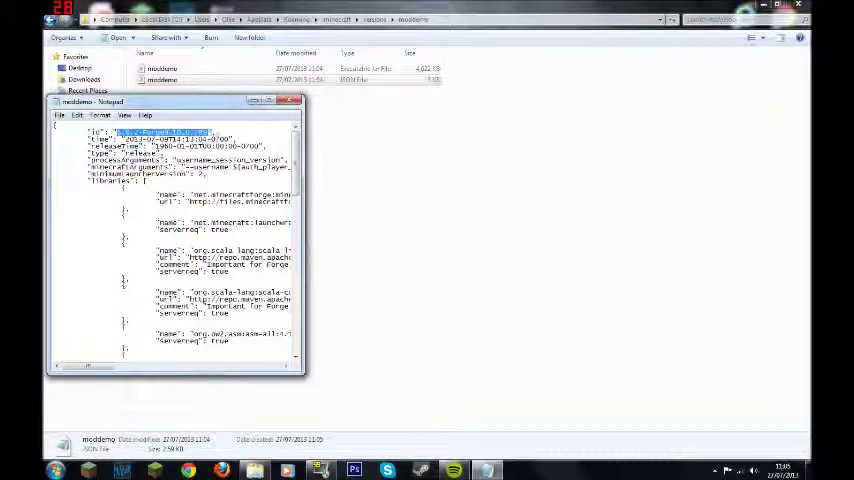
{"action": "type", "text": "moddemo"}
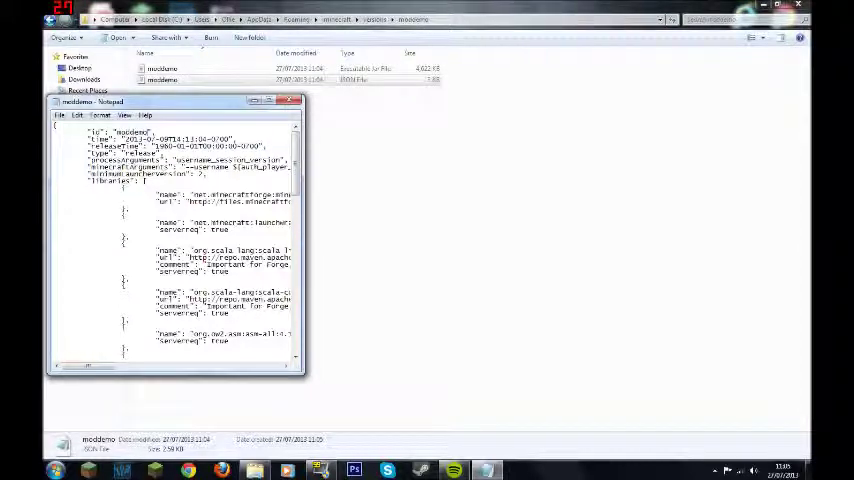
{"action": "key", "text": "ctrl+s"}
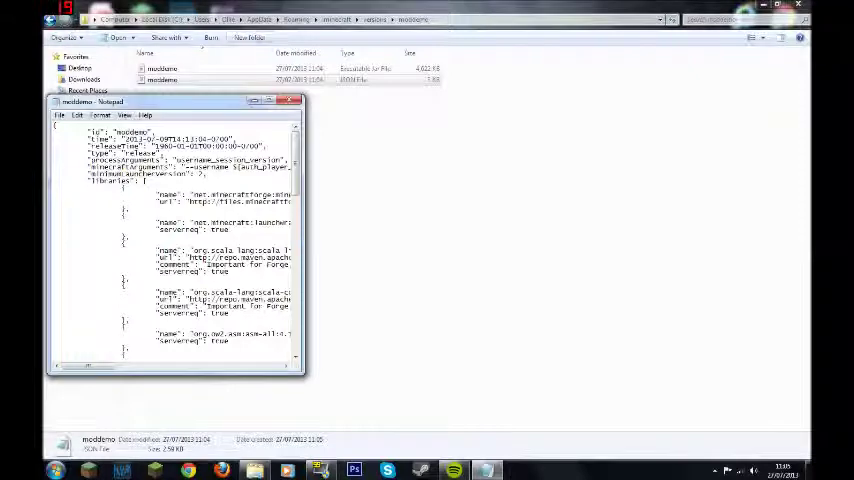
{"action": "left_click", "coordinate": [292, 100]}
{"action": "left_click_drag", "start_coordinate": [176, 120], "coordinate": [427, 205]}
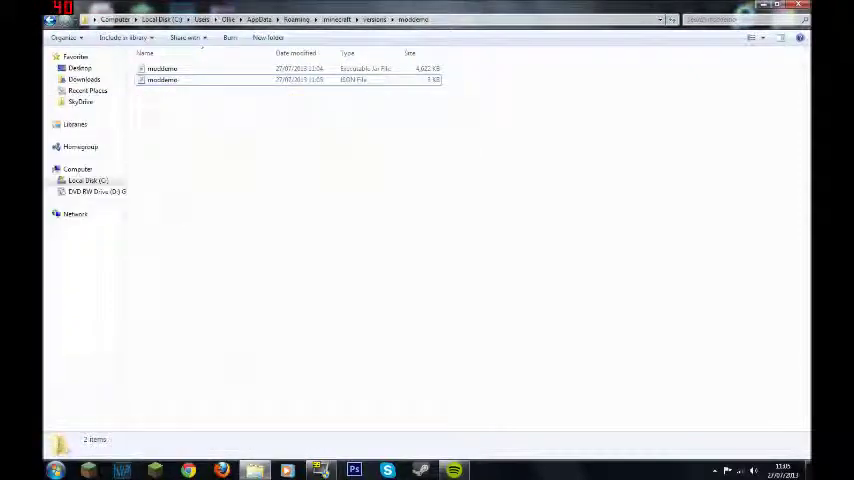
{"action": "left_click_drag", "start_coordinate": [207, 117], "coordinate": [352, 152]}
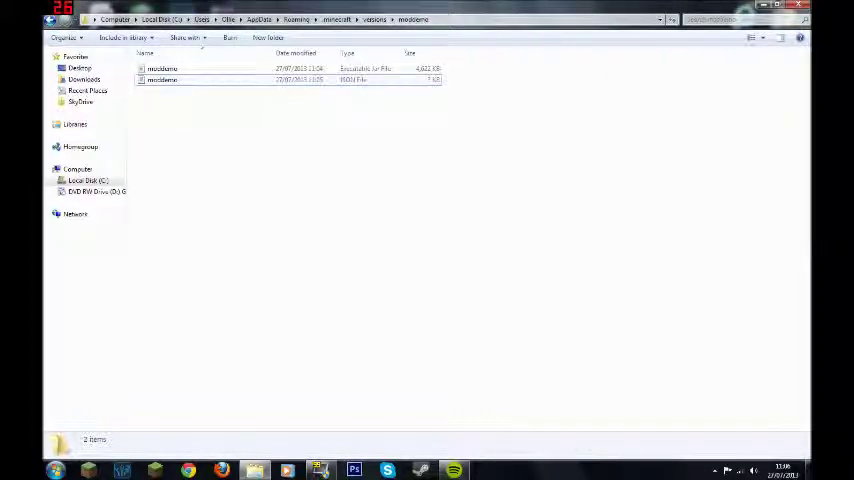
Minimize the moddemo folder window and start the Minecraft Launcher from the desktop.
{"action": "left_click_drag", "start_coordinate": [236, 110], "coordinate": [511, 263]}
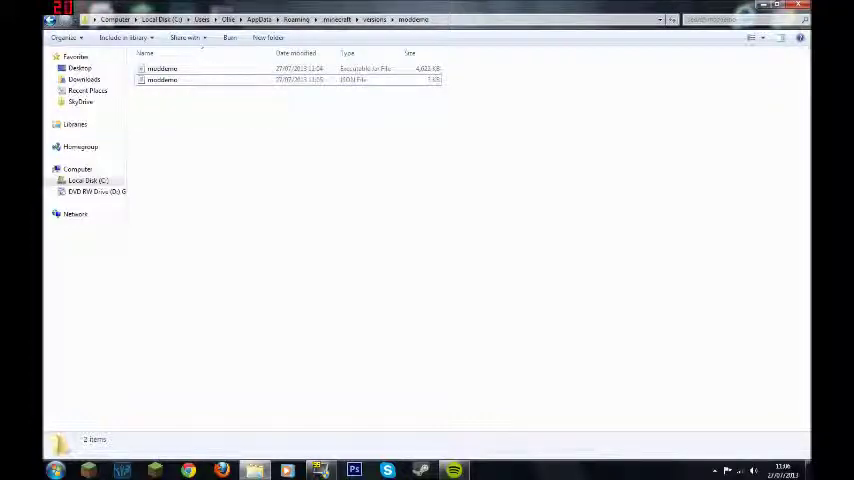
{"action": "left_click_drag", "start_coordinate": [200, 120], "coordinate": [490, 280]}
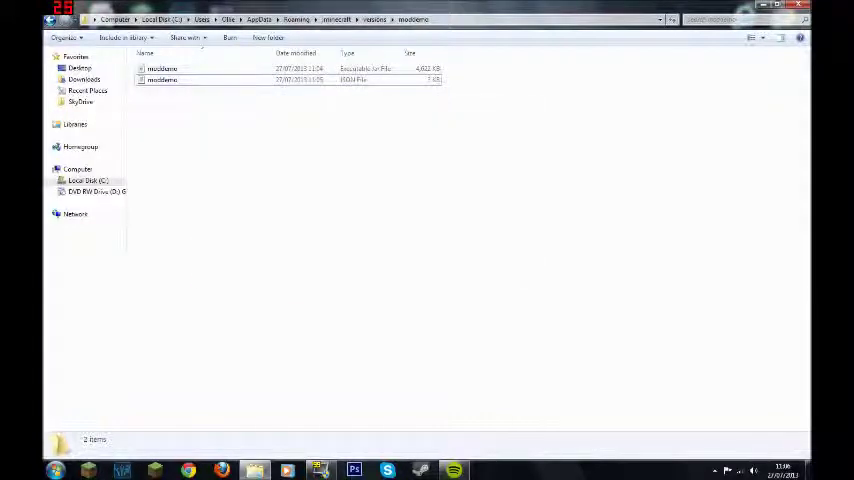
{"action": "left_click", "coordinate": [748, 5]}
{"action": "left_click", "coordinate": [67, 283]}
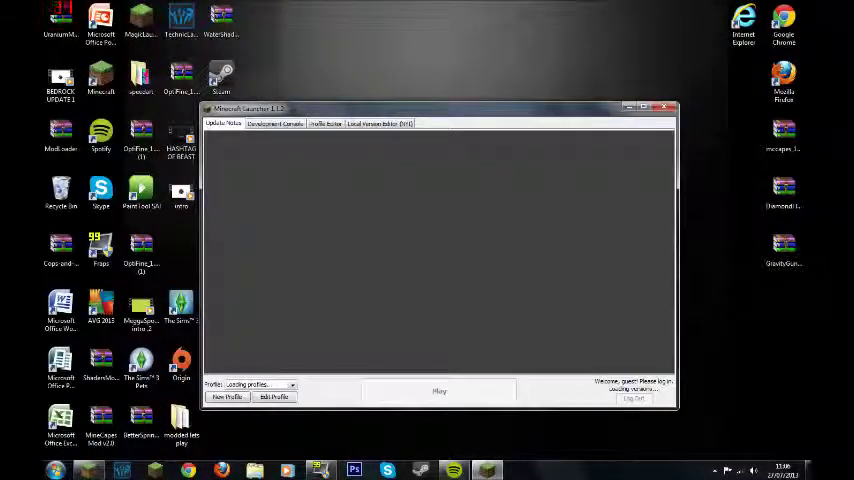
Add a launcher profile named moddemo using the release moddemo version, and save it.
{"action": "left_click", "coordinate": [292, 384]}
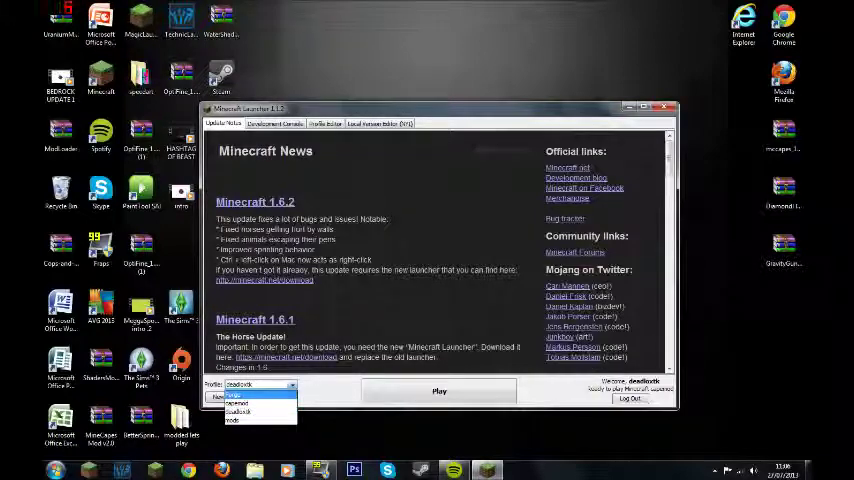
{"action": "left_click", "coordinate": [237, 395]}
{"action": "left_click", "coordinate": [274, 397]}
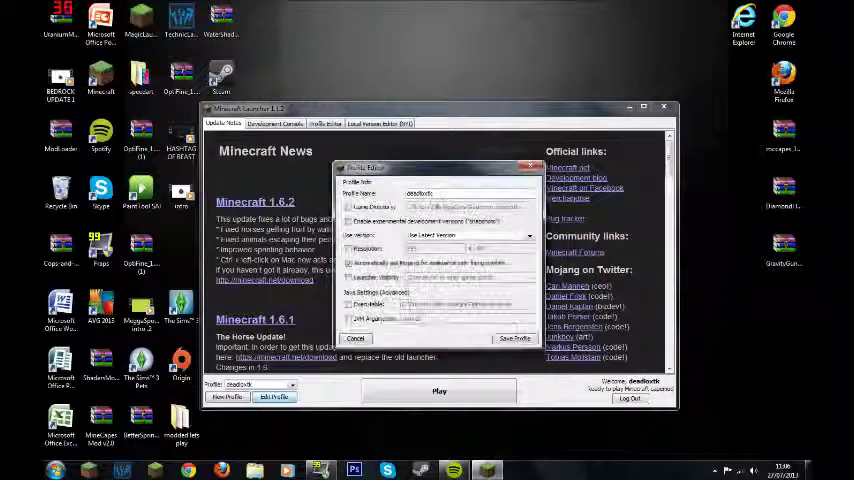
{"action": "left_click", "coordinate": [355, 338]}
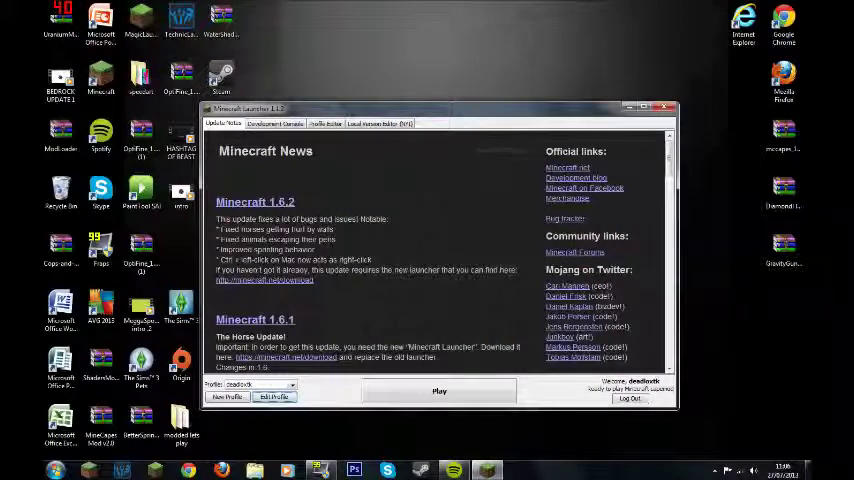
{"action": "left_click", "coordinate": [227, 397]}
{"action": "double_click", "coordinate": [430, 193]}
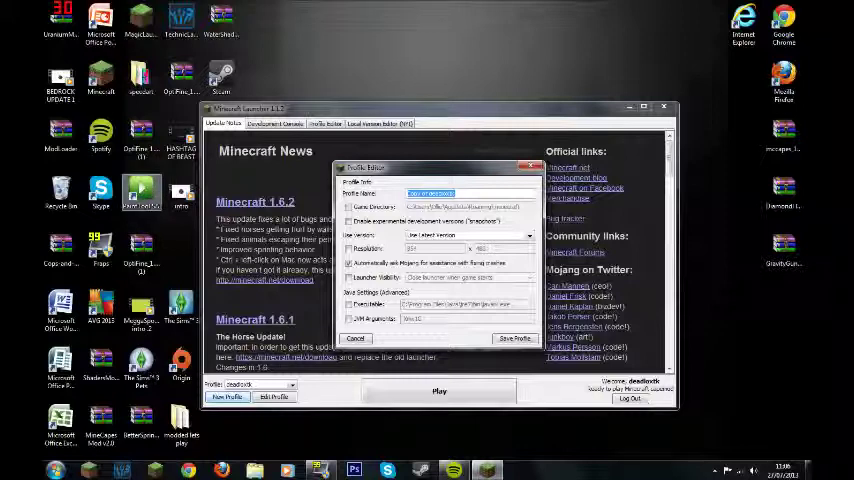
{"action": "key", "text": "BackSpace"}
{"action": "type", "text": "moddeins"}
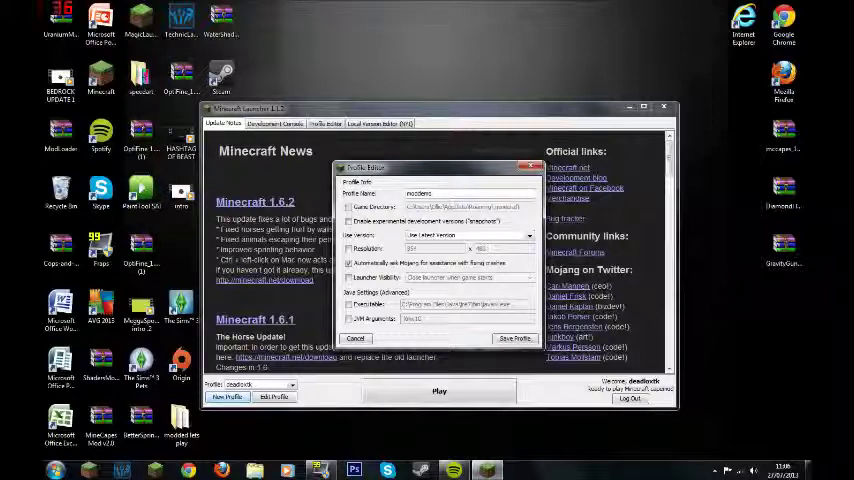
{"action": "left_click", "coordinate": [528, 235]}
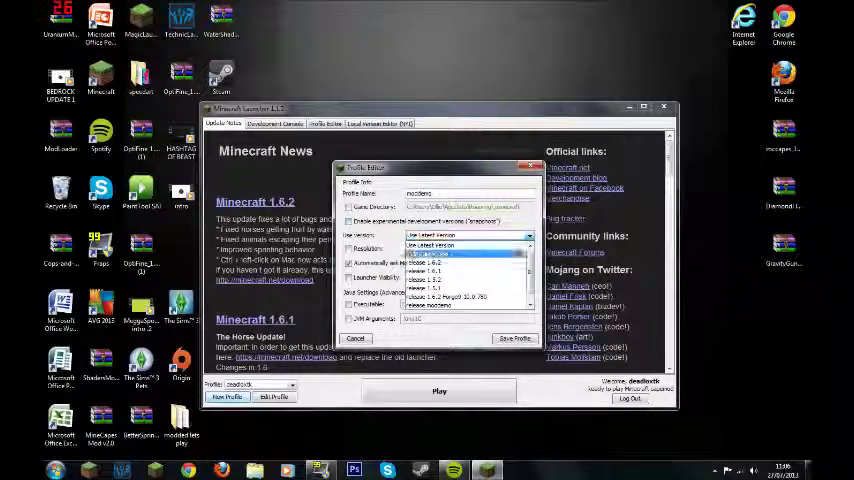
{"action": "left_click", "coordinate": [465, 305]}
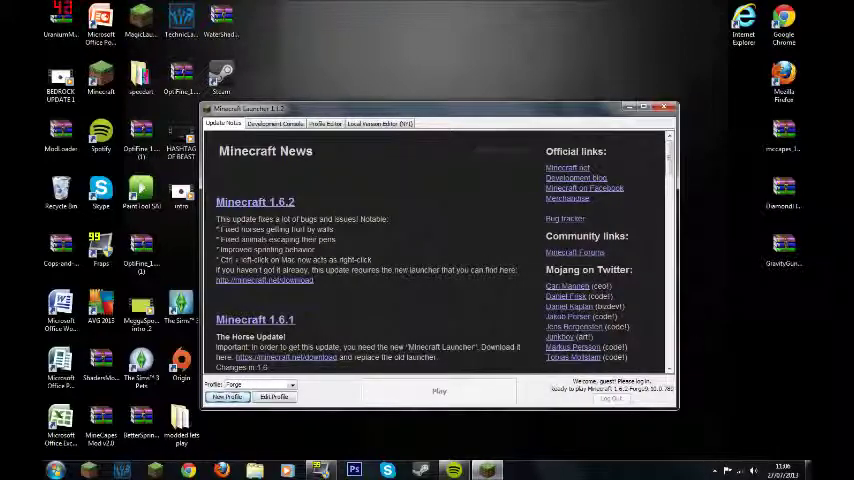
Select the moddemo profile and launch Minecraft 1.6.2 with Forge.
{"action": "left_click", "coordinate": [291, 385]}
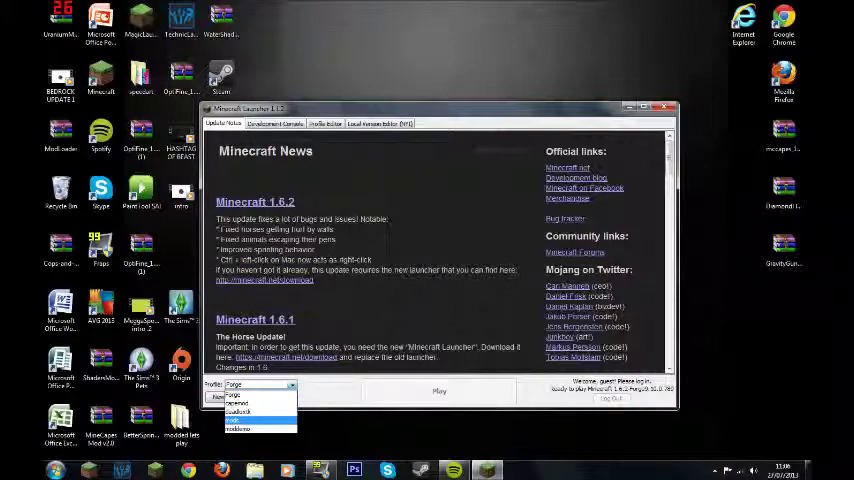
{"action": "left_click", "coordinate": [238, 427]}
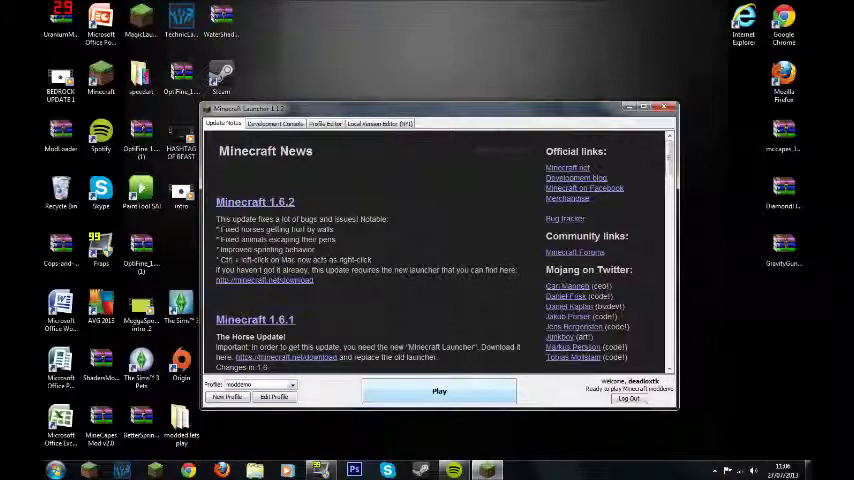
{"action": "left_click", "coordinate": [439, 391]}
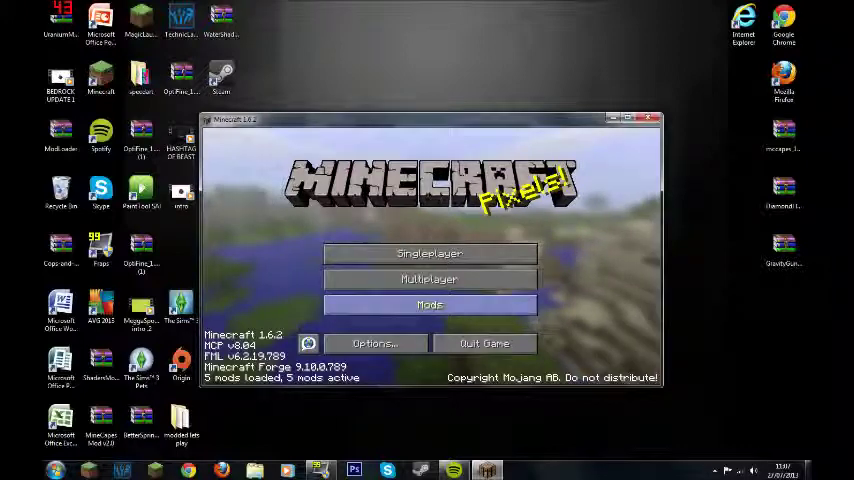
Review the loaded Forge mods list, then join the listed multiplayer server.
{"action": "left_click", "coordinate": [430, 305]}
{"action": "left_click", "coordinate": [430, 354]}
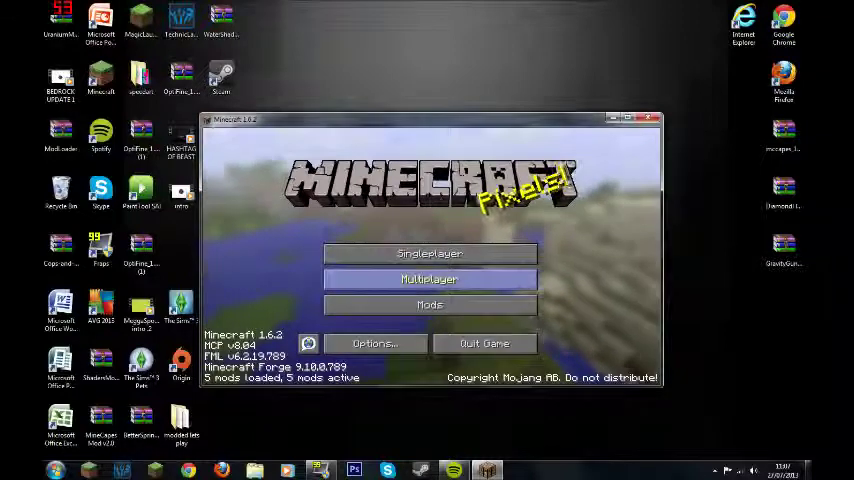
{"action": "left_click", "coordinate": [430, 279]}
{"action": "double_click", "coordinate": [400, 255]}
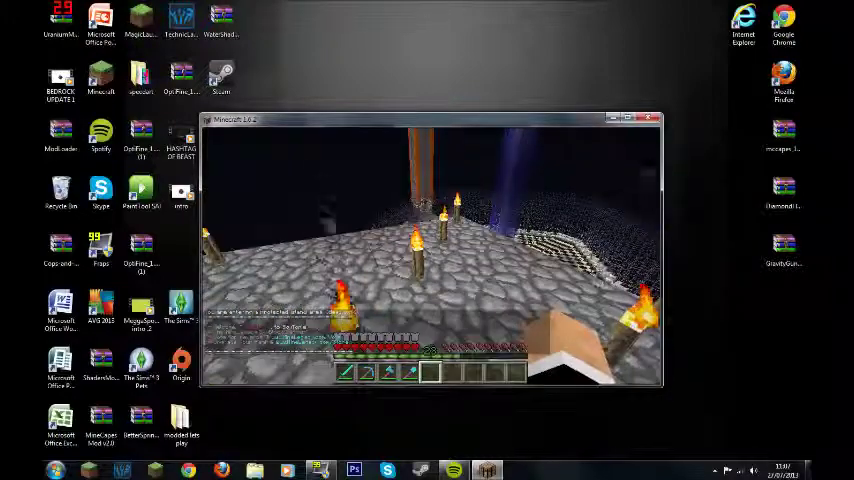
Play briefly on the server, then disconnect back to the title screen.
{"action": "key", "text": "slash"}
{"action": "key", "text": "Return"}
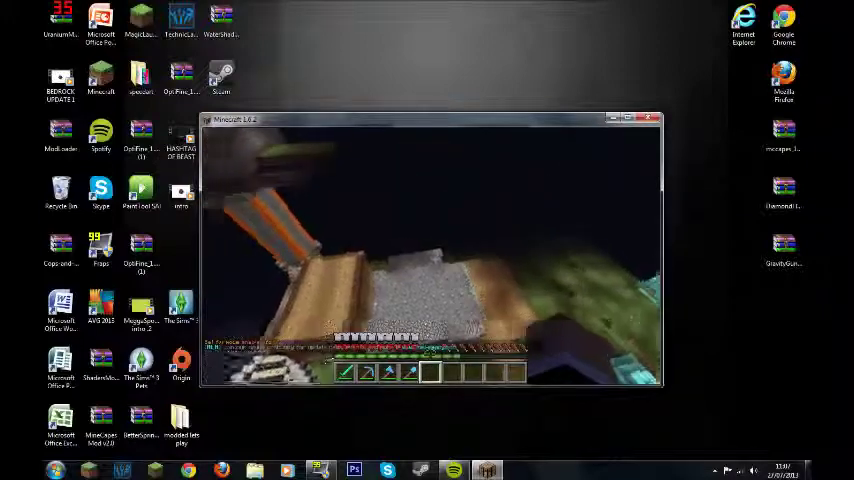
{"action": "scroll", "coordinate": [431, 257], "scroll_direction": "up", "scroll_amount": 4}
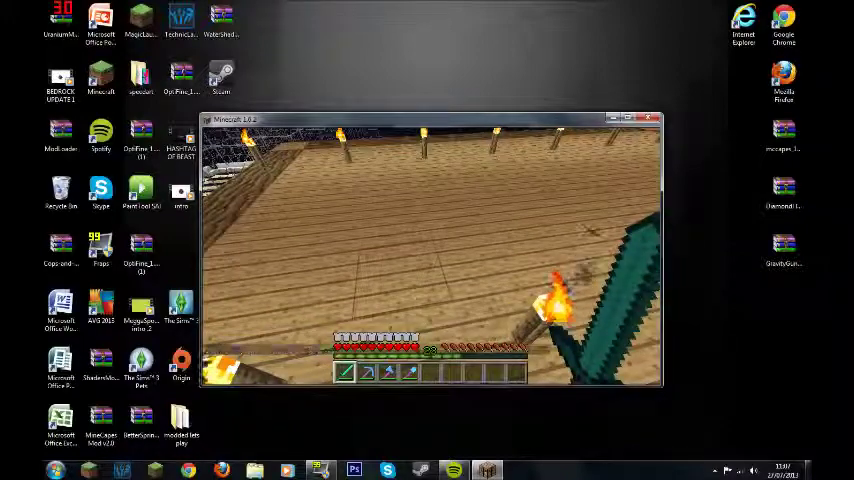
{"action": "key", "text": "Escape"}
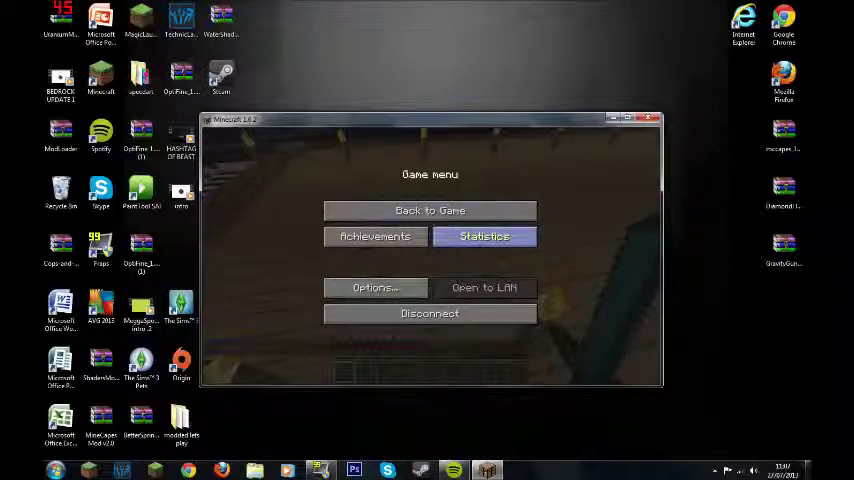
{"action": "left_click", "coordinate": [430, 313]}
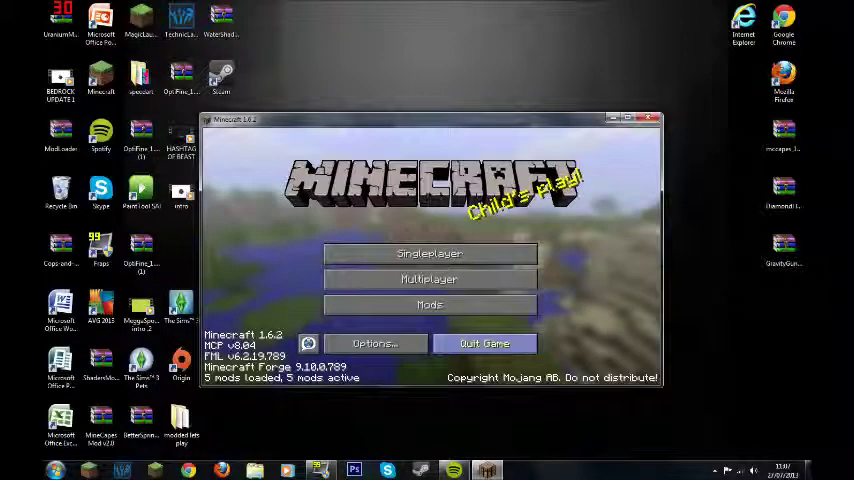
Quit Minecraft, watch the MegaSponge intro clip in Windows Media Player, then close the player.
{"action": "left_click", "coordinate": [454, 326]}
{"action": "left_click", "coordinate": [287, 470]}
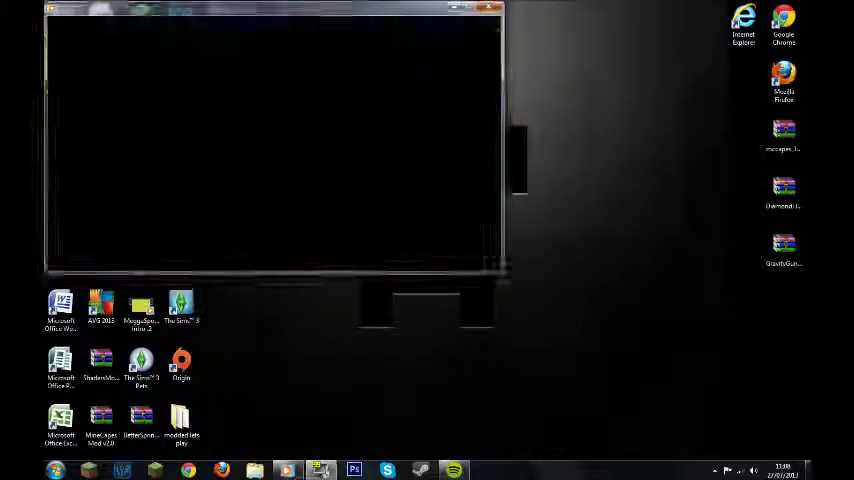
{"action": "left_click", "coordinate": [492, 8]}
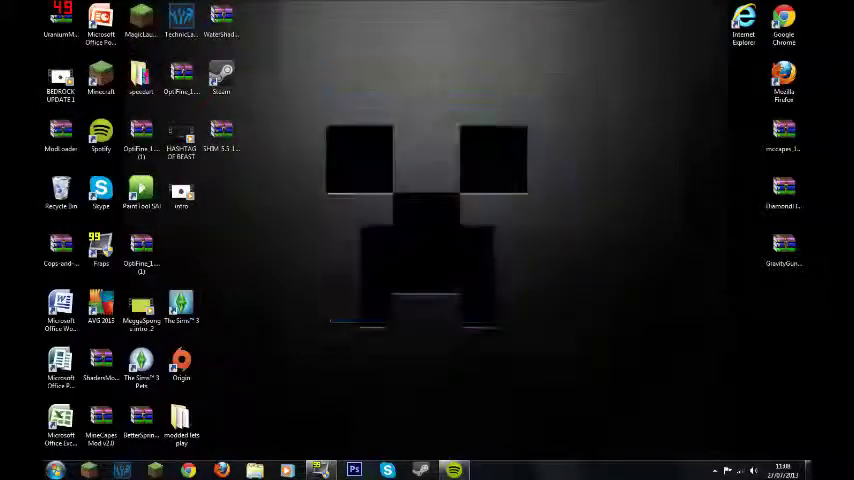